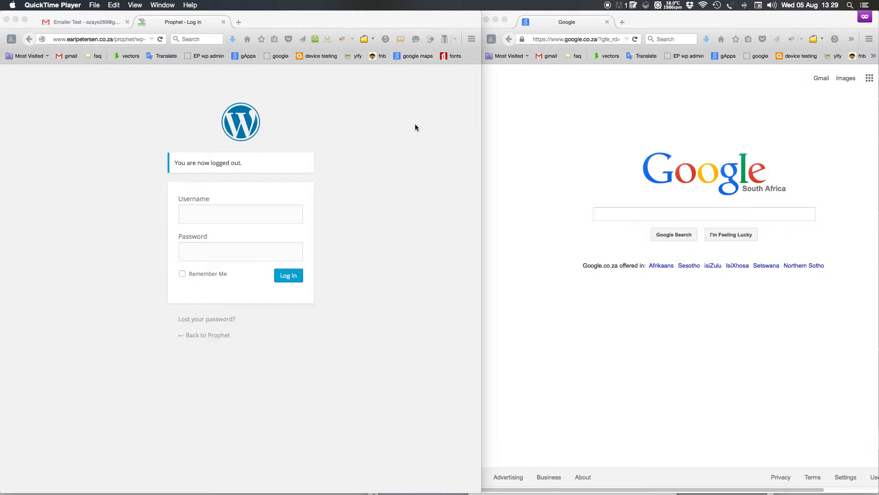
Load earlpetersen.co.za/prophet in the Google Firefox window to show the August 2015 newsletter
click(359, 114)
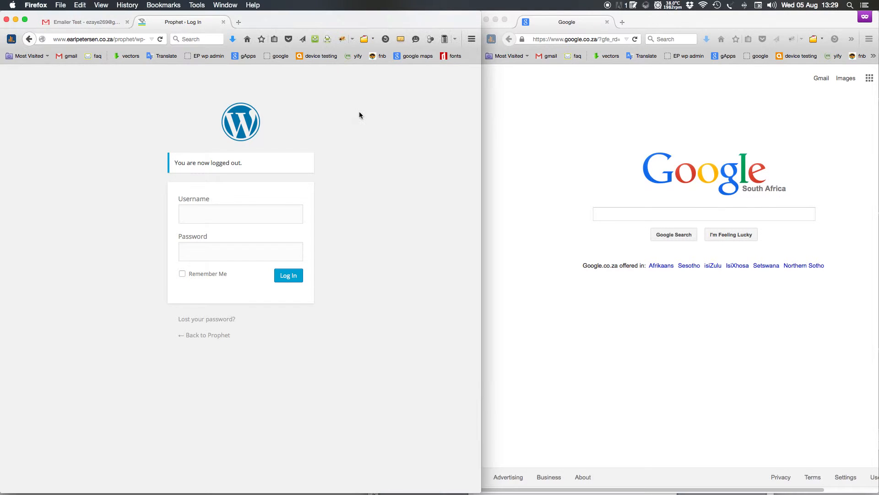
click(604, 139)
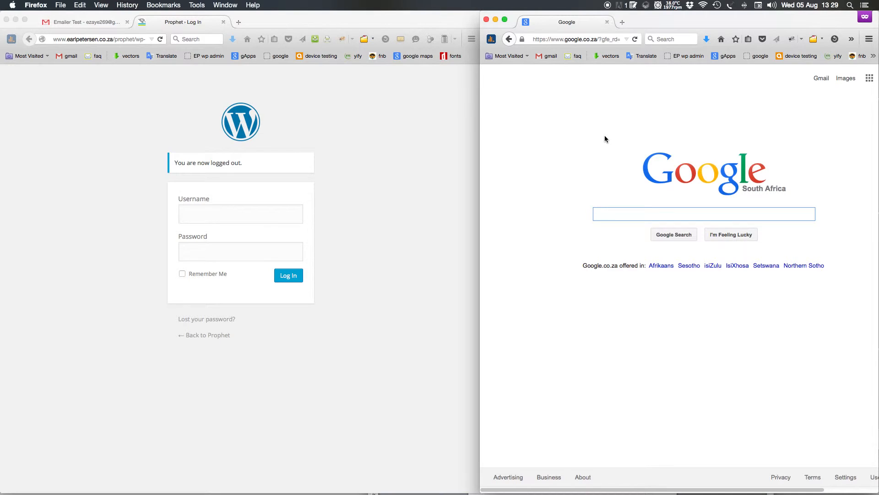
click(380, 124)
click(564, 40)
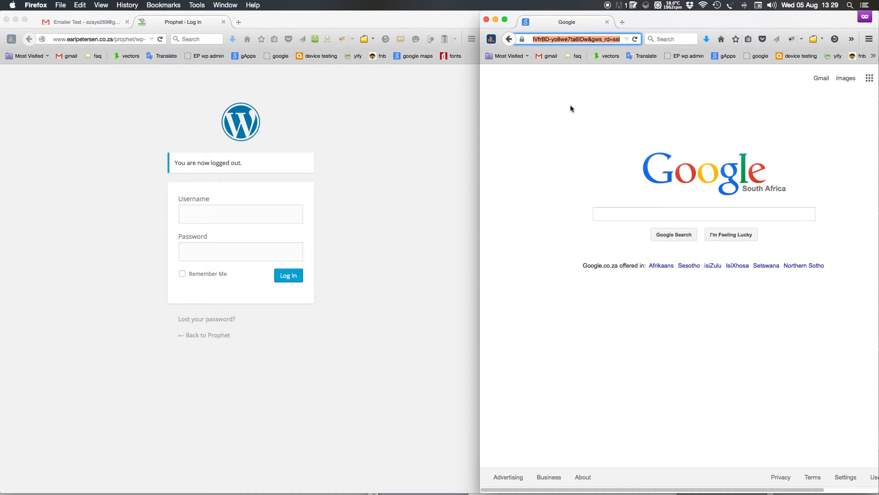
text(earlpetersen.co.za/)
key(Right)
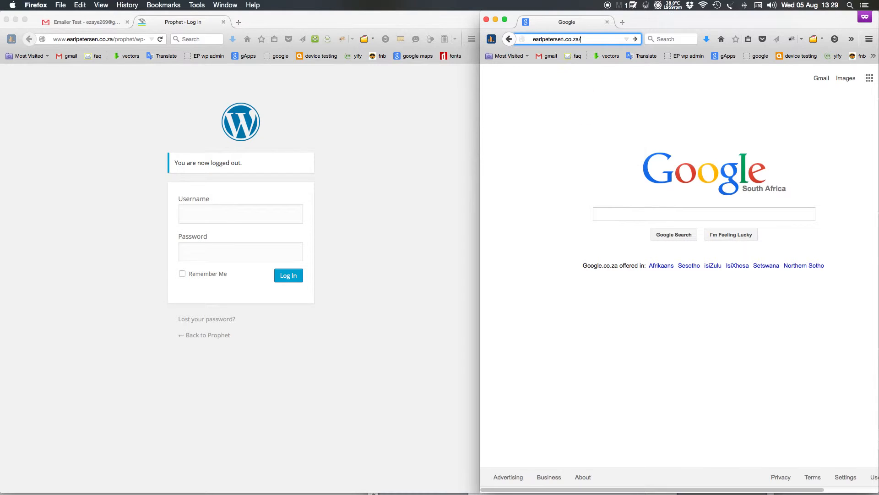
text(prophet)
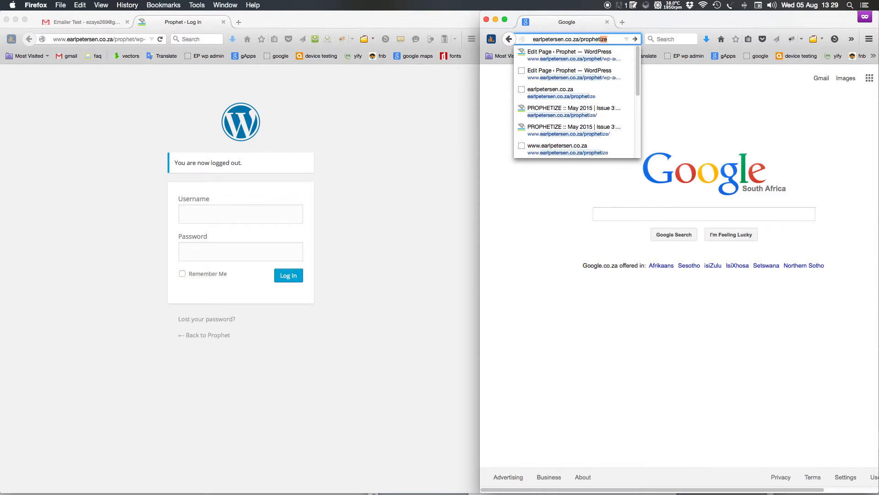
key(Return)
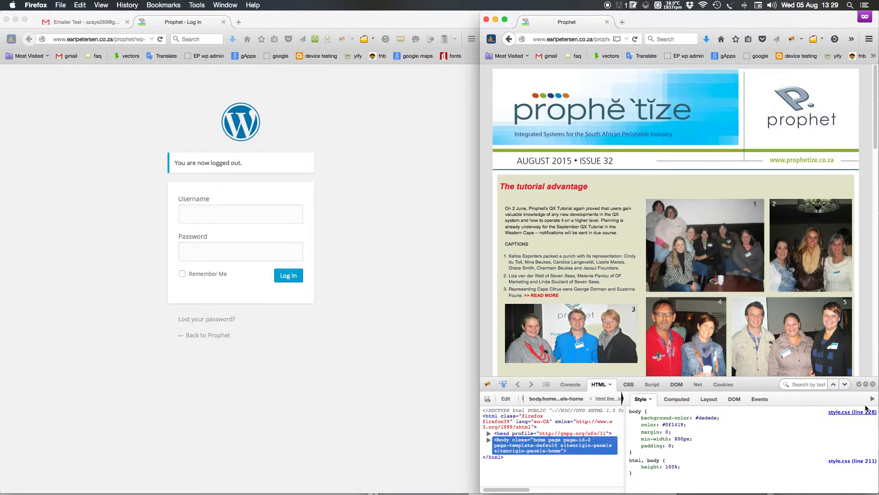
Hide the page inspector and change the login window's address to the wp-admin page
click(859, 384)
click(396, 223)
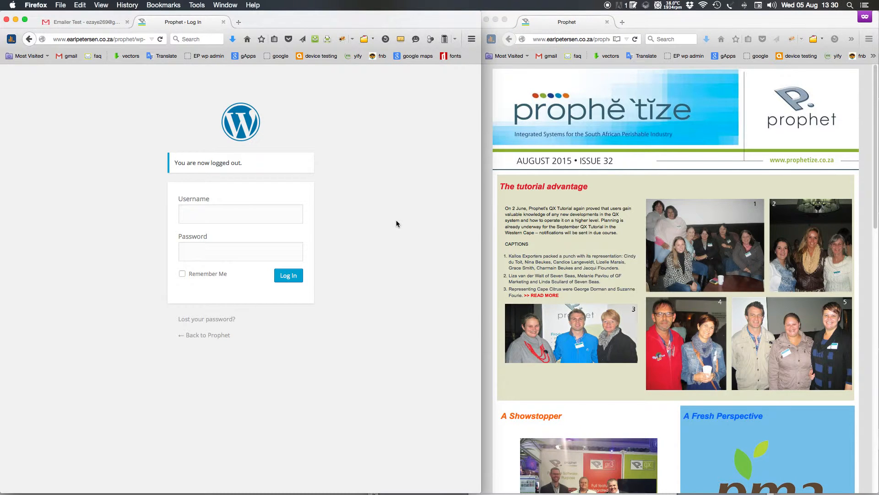
drag(54, 40, 177, 39)
click(92, 40)
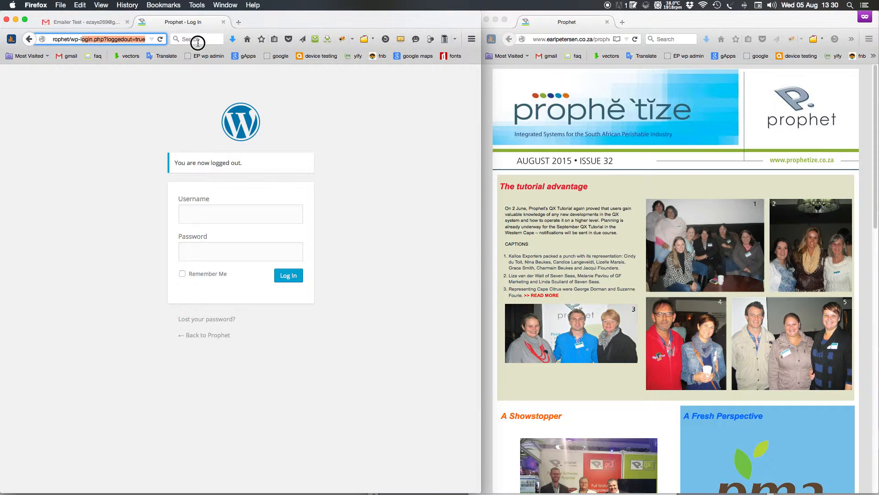
key(BackSpace)
key(BackSpace)
text(adm)
key(Return)
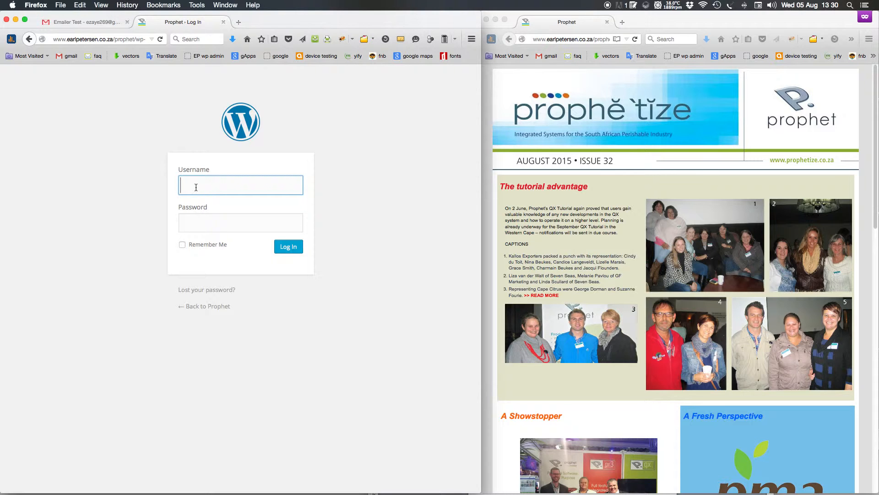
Fill in the username and the account password, then log in to WordPress admin
click(196, 187)
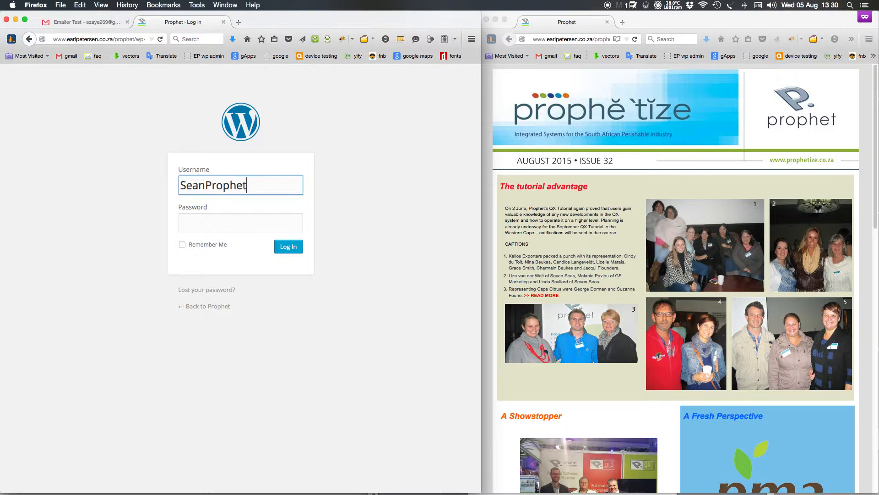
key(super+a)
key(super+c)
click(219, 217)
key(super+v)
double_click(249, 185)
click(266, 183)
drag(206, 185, 303, 184)
key(BackSpace)
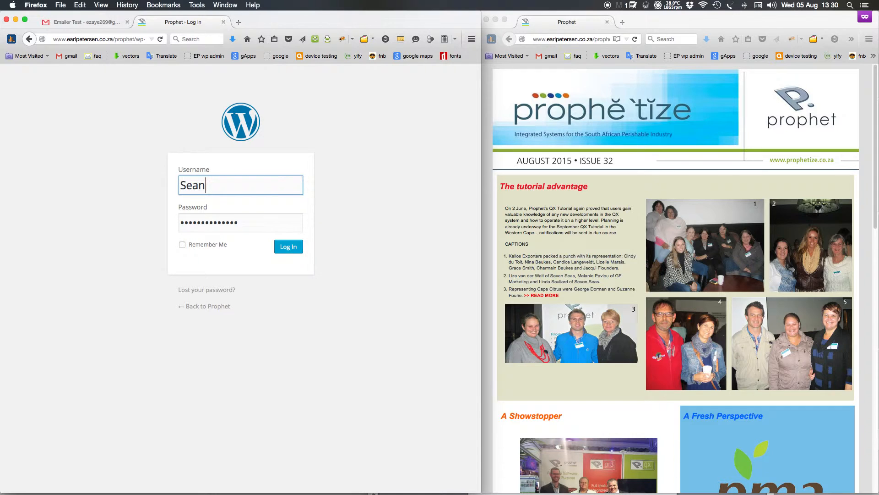
click(295, 248)
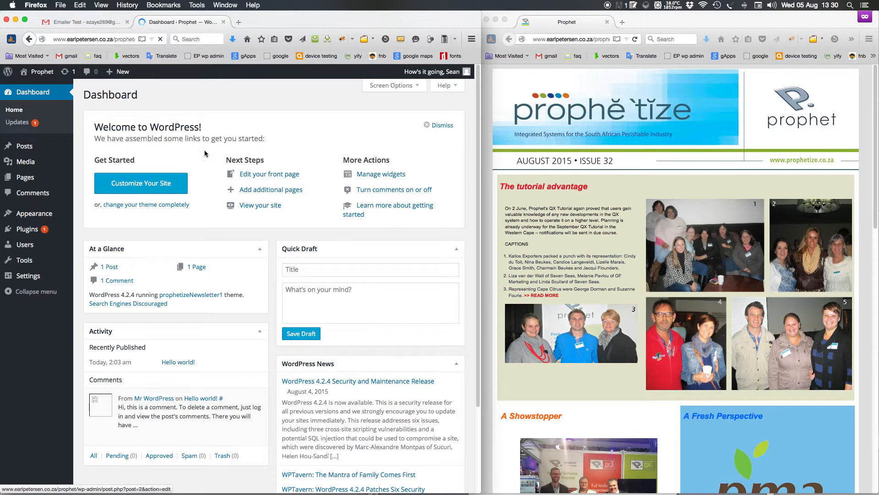
Open 'Prophet – August 2015' from All Pages in the page builder's Edit Page screen
click(87, 174)
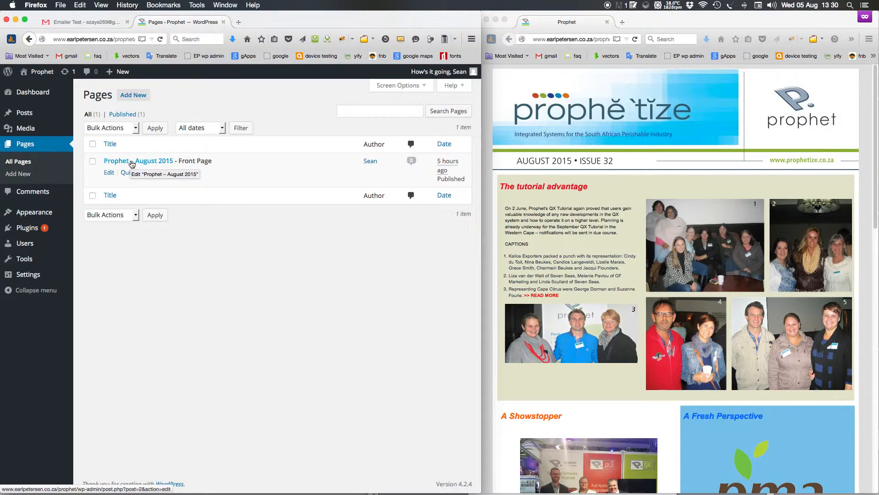
click(132, 163)
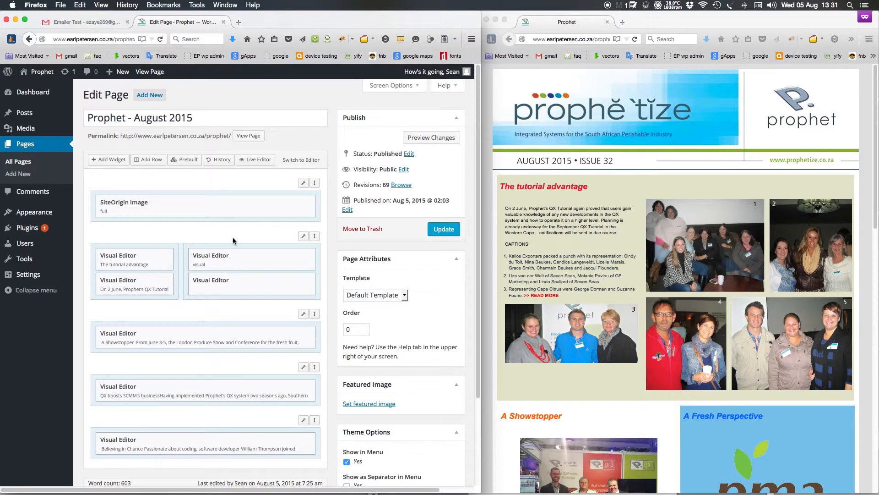
scroll(233, 237, down, 3)
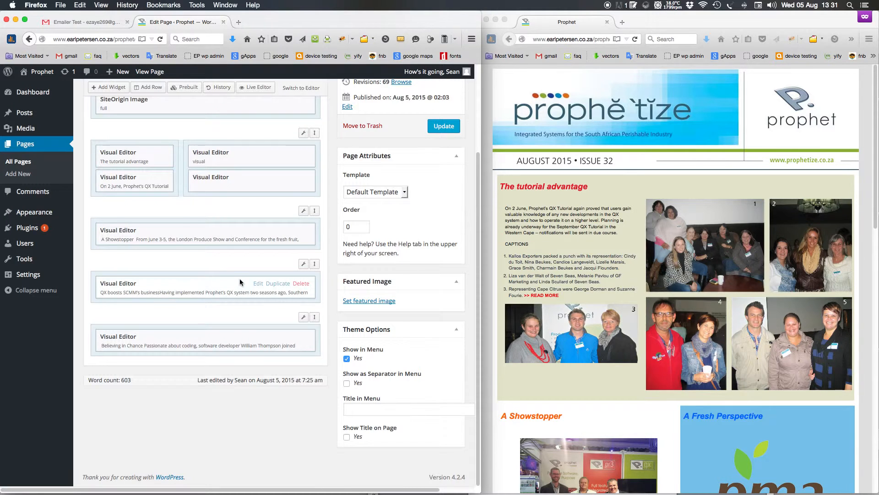
scroll(240, 280, up, 3)
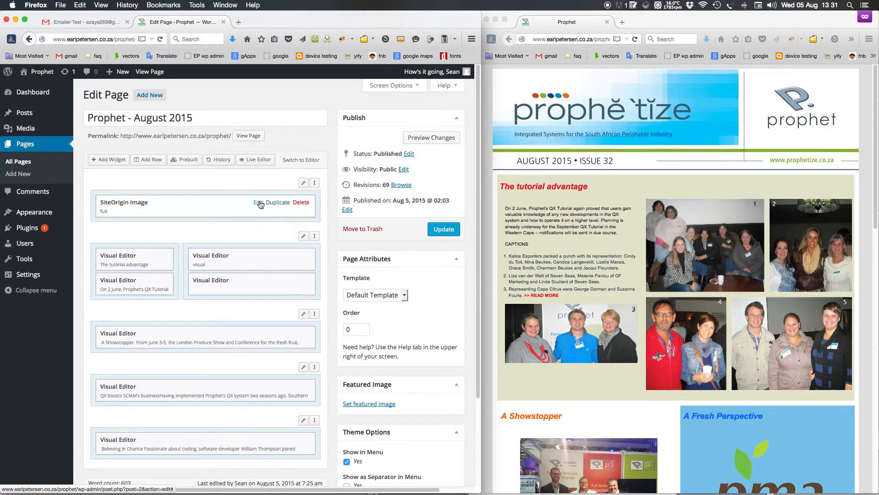
click(259, 203)
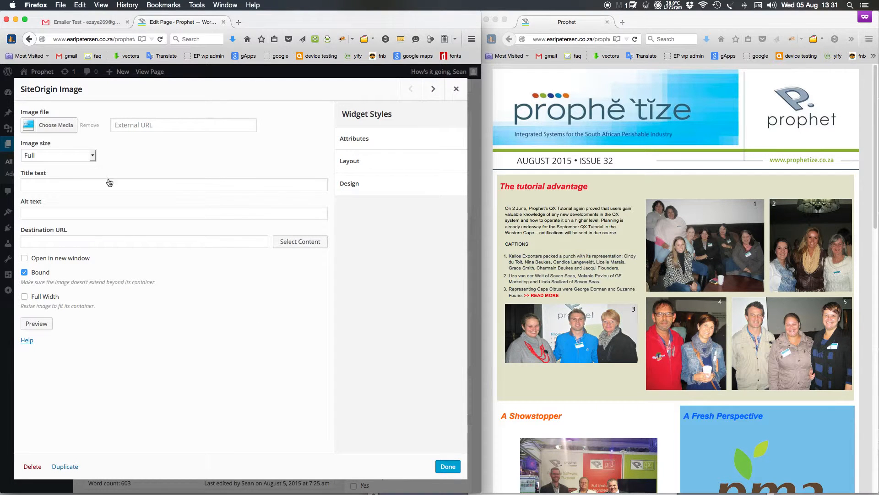
click(61, 124)
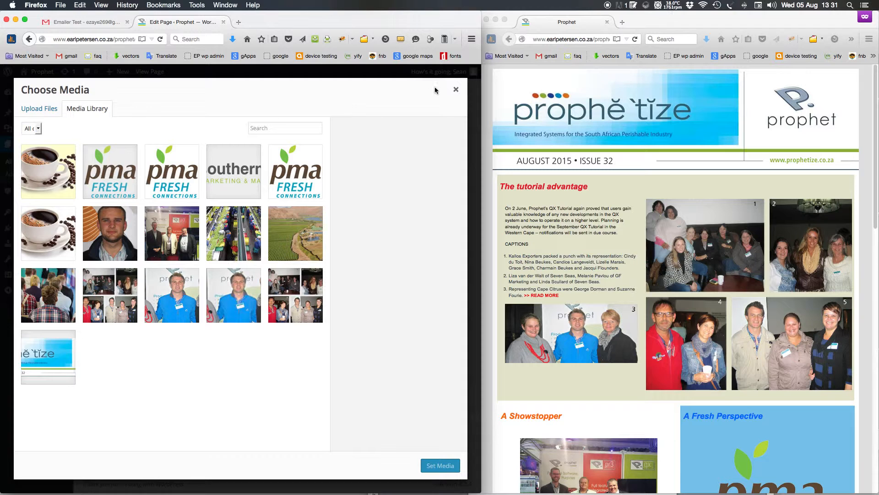
click(455, 89)
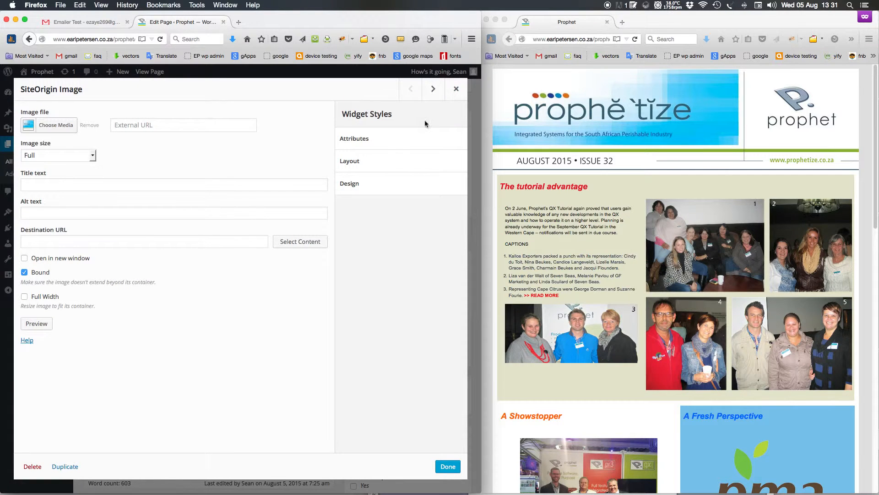
click(456, 89)
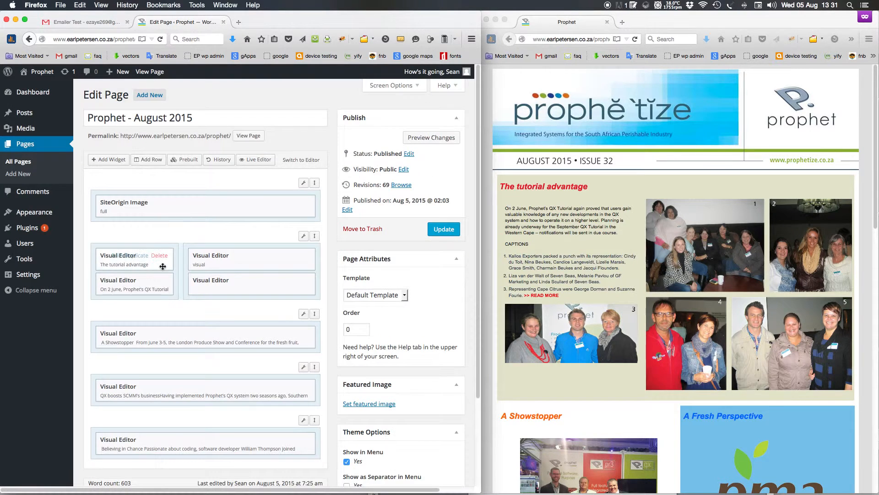
Check the live 'On 2 June' paragraph and inspect The tutorial advantage heading widget
click(549, 227)
click(624, 236)
drag(624, 236, 504, 206)
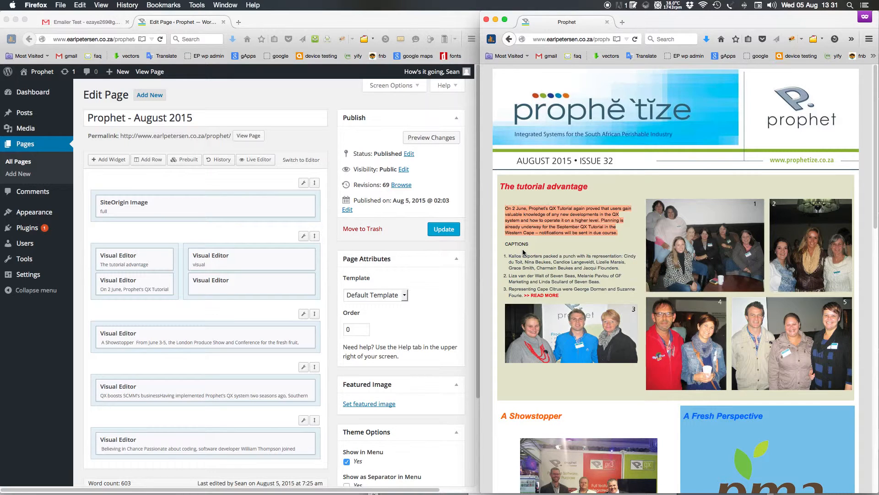
click(188, 308)
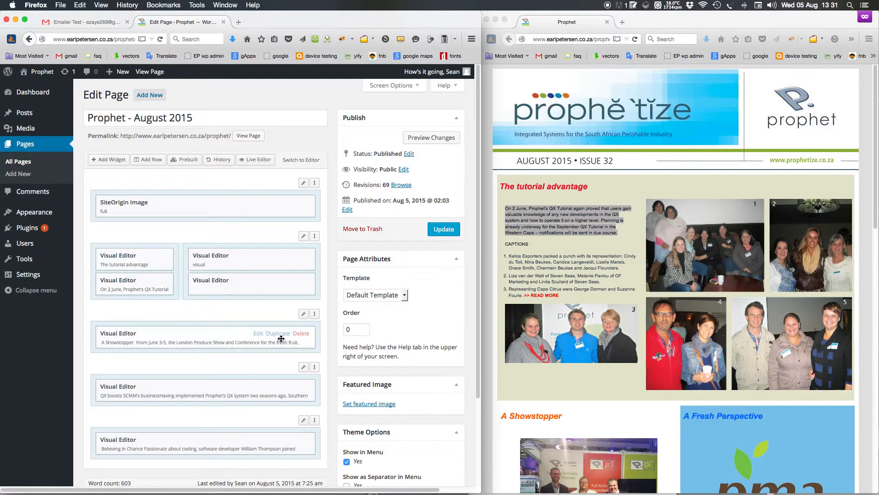
click(118, 256)
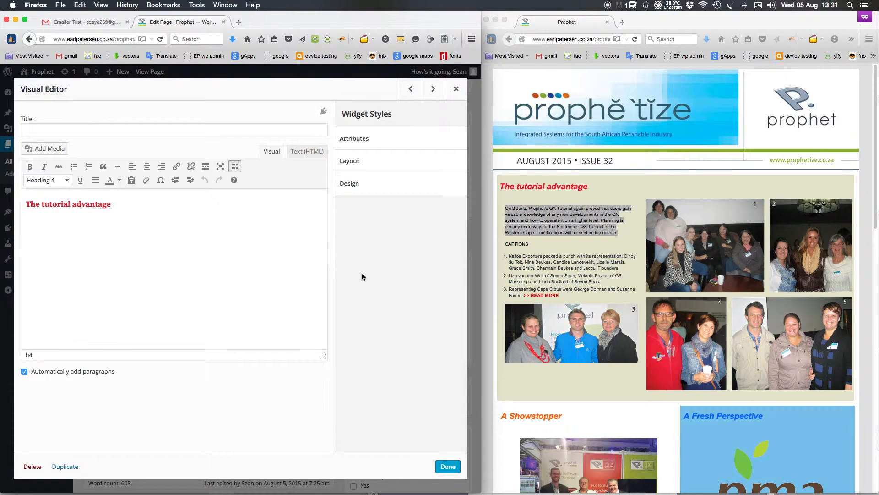
click(456, 89)
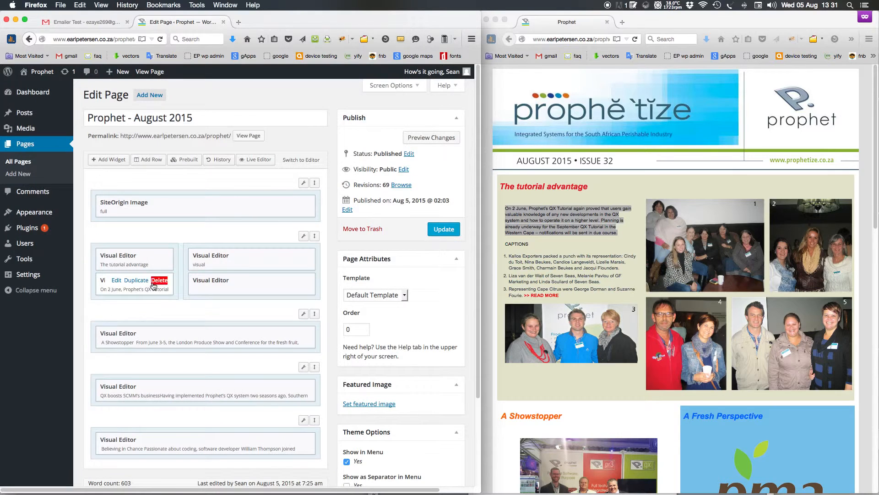
Colour the first 'On 2 June' paragraph blue in its visual editor widget
click(120, 280)
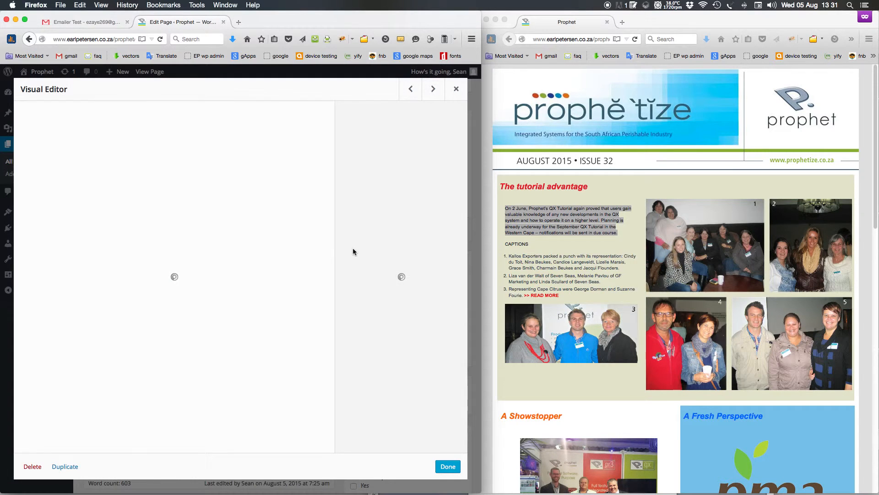
click(272, 153)
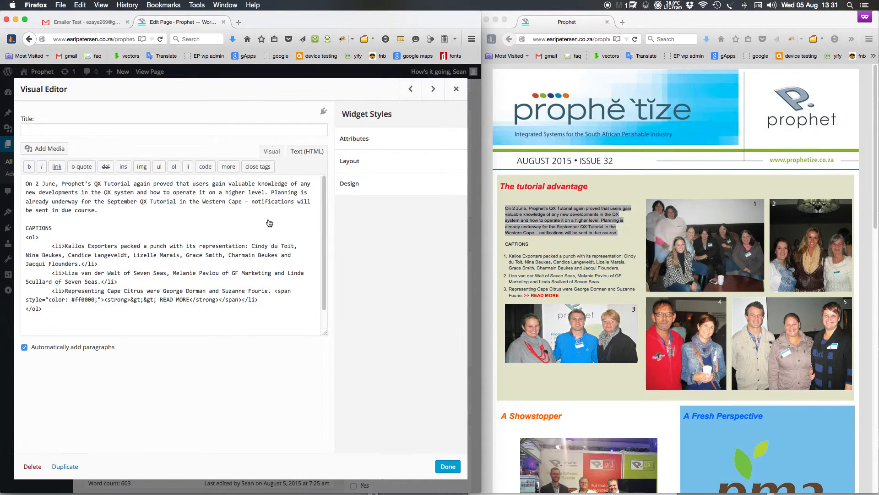
drag(97, 234, 2, 199)
click(119, 180)
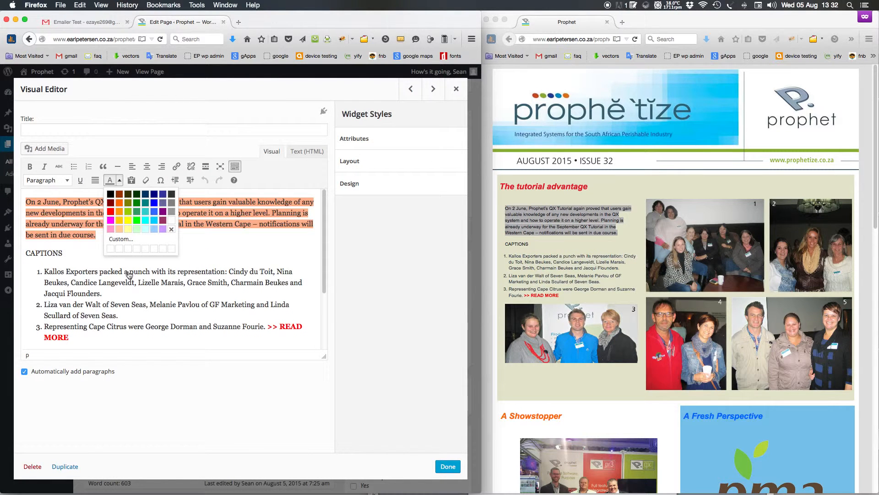
click(153, 205)
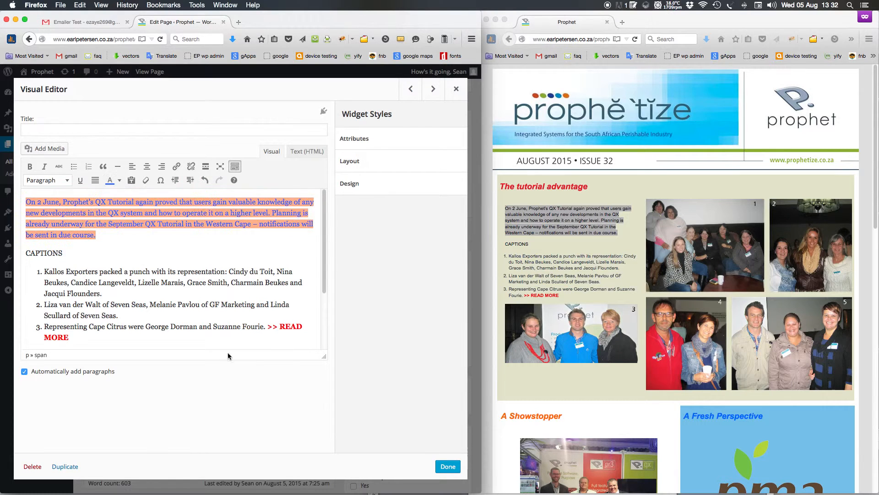
click(448, 466)
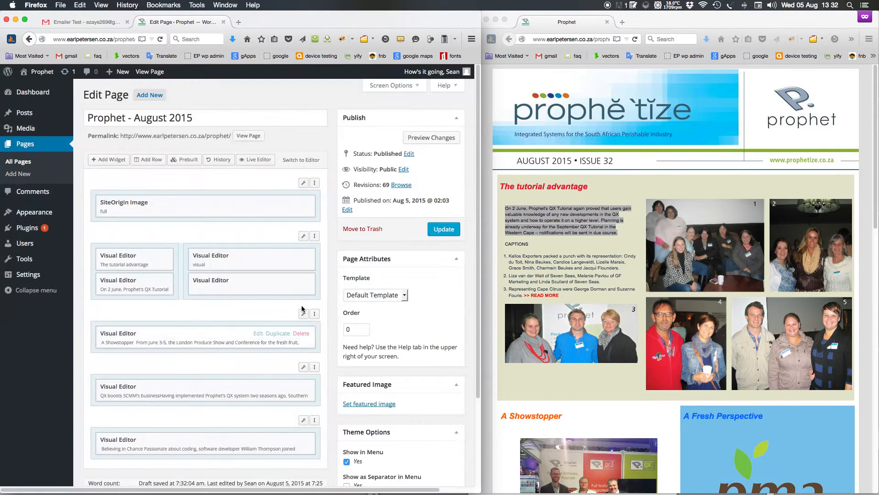
Update the page and reload the live newsletter window
click(444, 230)
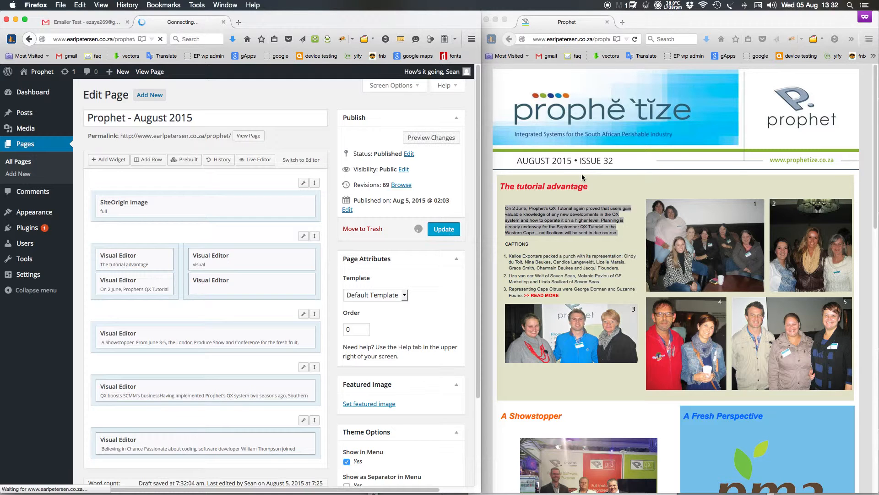
click(491, 118)
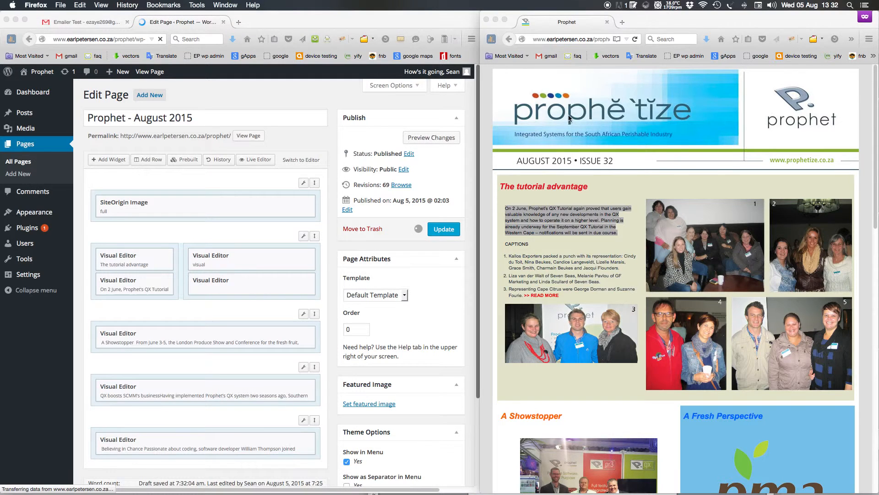
key(super+r)
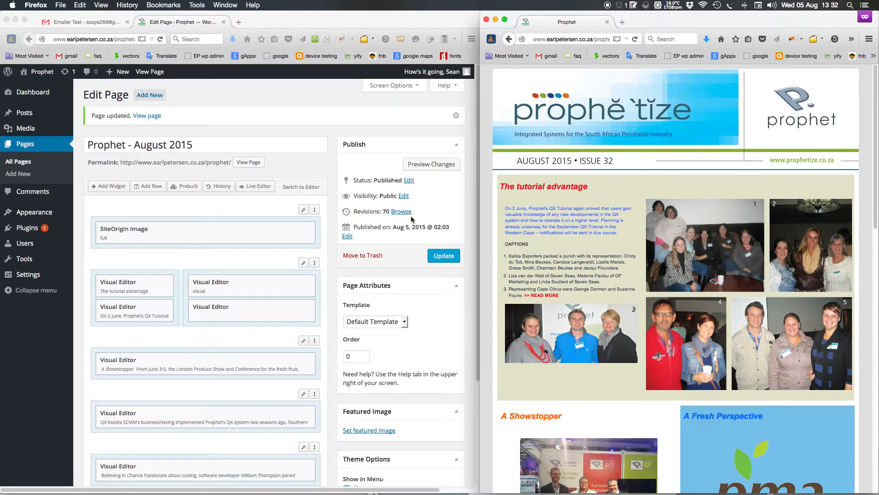
Open the tutorial text widget and review photo 3's image details
click(146, 309)
click(115, 307)
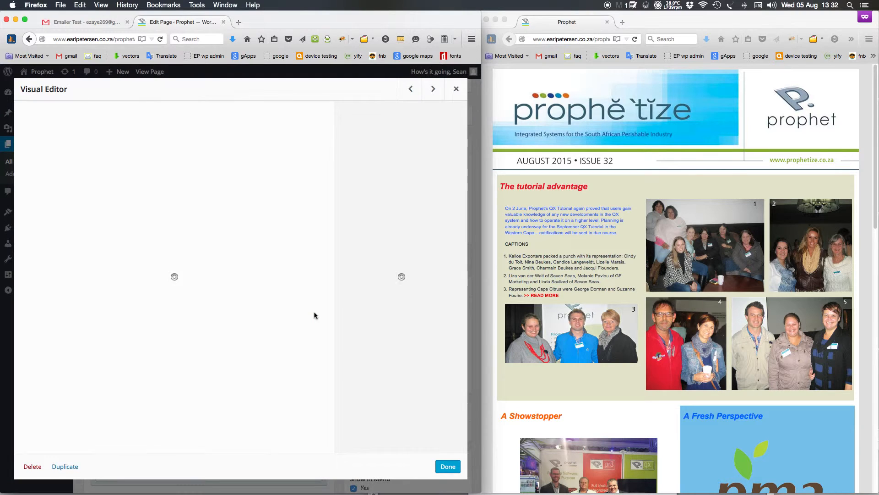
scroll(154, 301, down, 3)
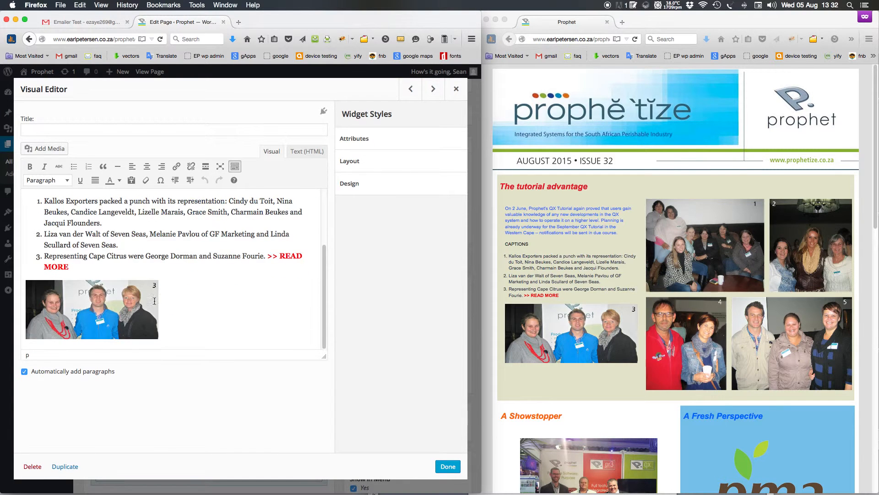
click(97, 313)
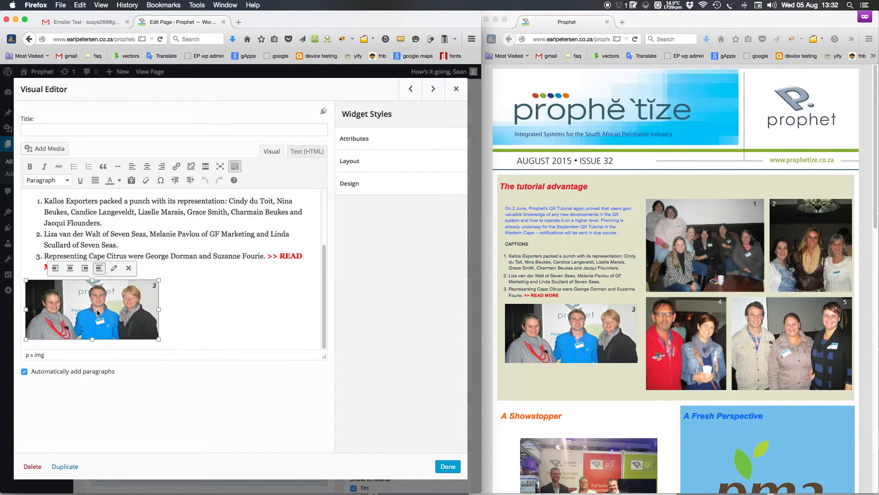
click(115, 273)
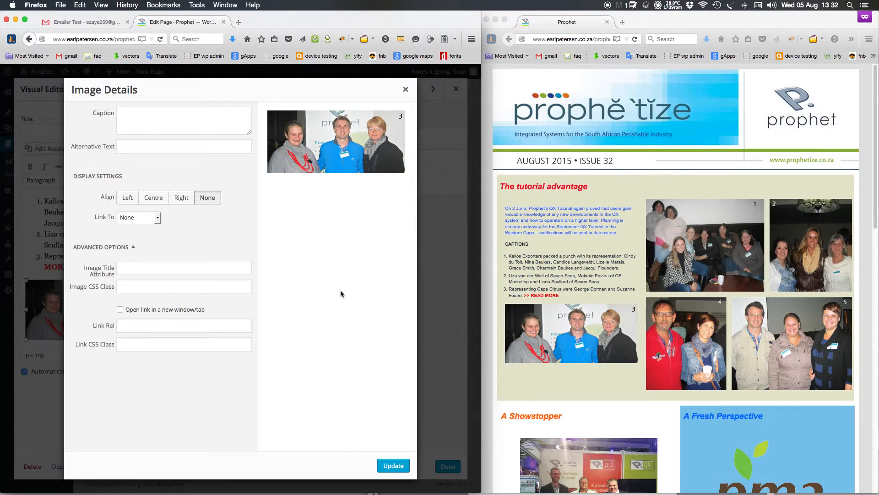
click(168, 128)
double_click(335, 146)
click(332, 233)
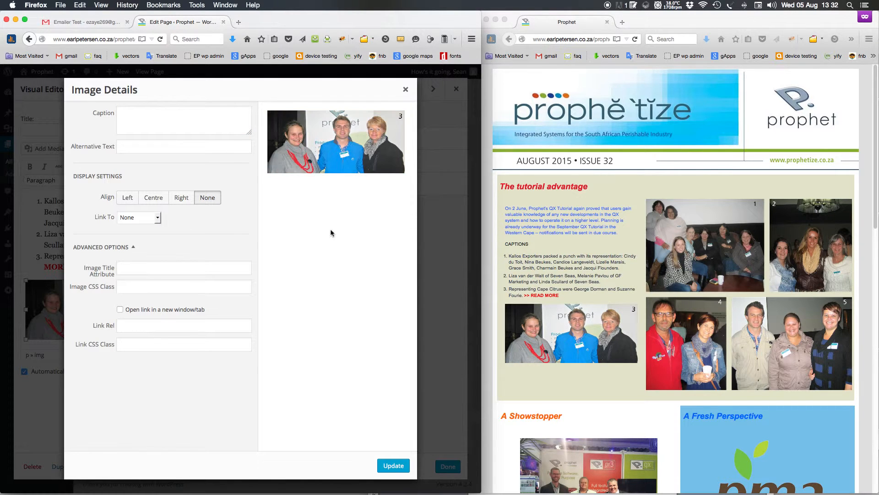
click(399, 468)
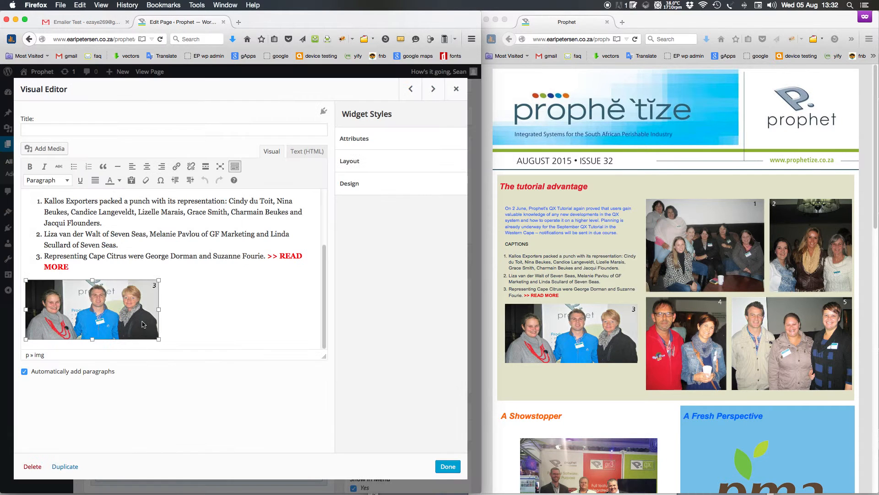
Confirm photo 3's Link To stays None and place the cursor after the photo
click(122, 296)
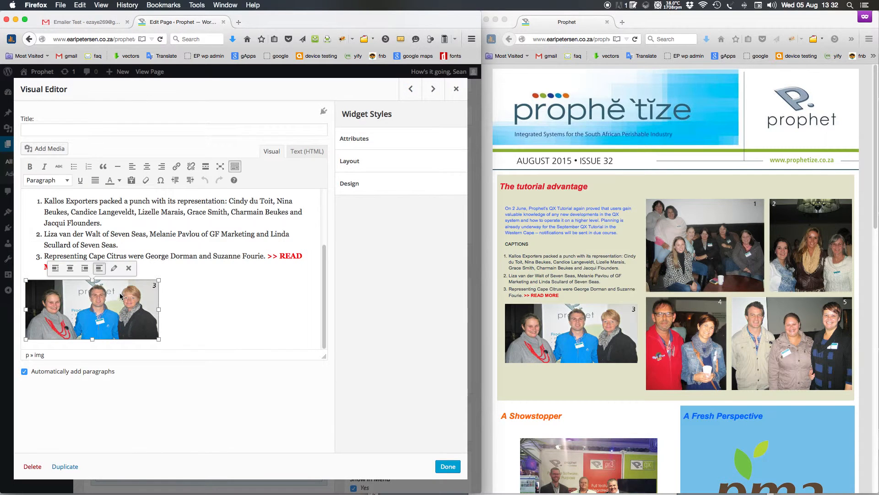
click(115, 271)
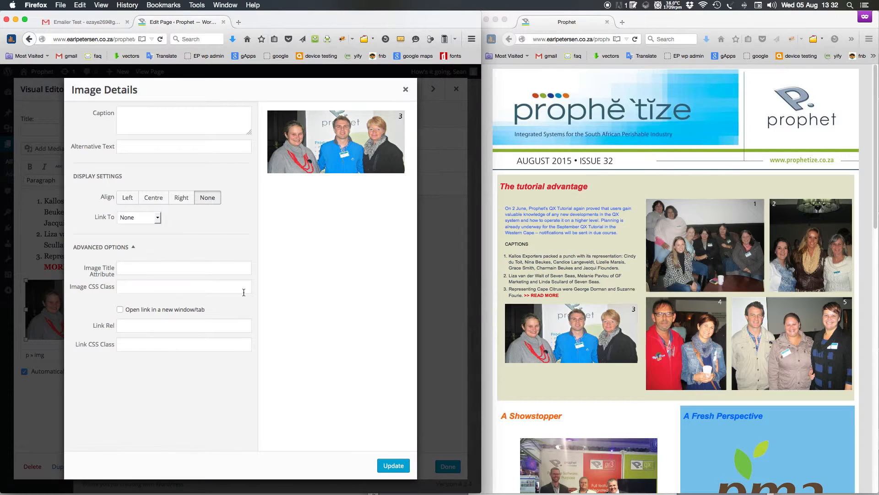
click(143, 218)
click(198, 235)
click(405, 91)
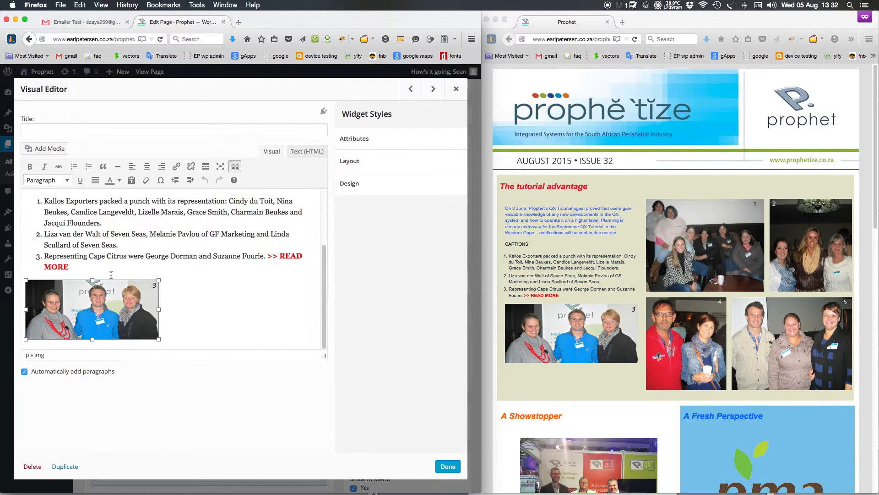
click(198, 313)
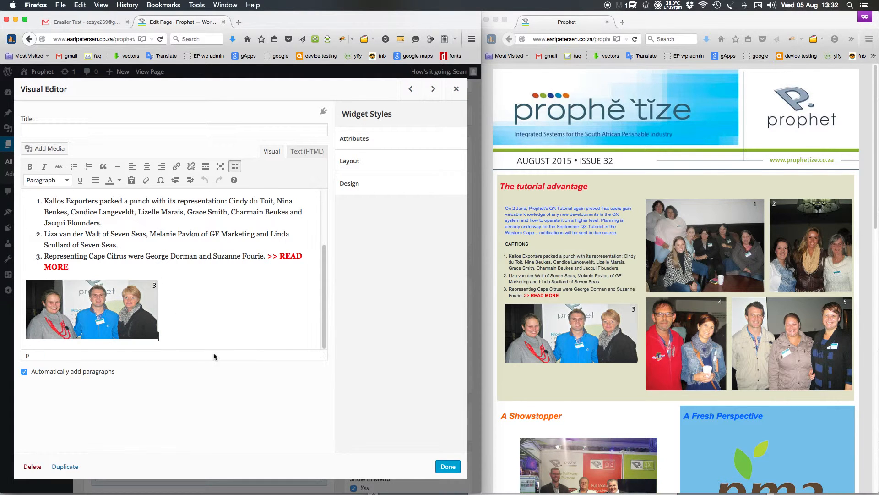
Insert the conveyor-line photo from the media library into the widget text
click(45, 148)
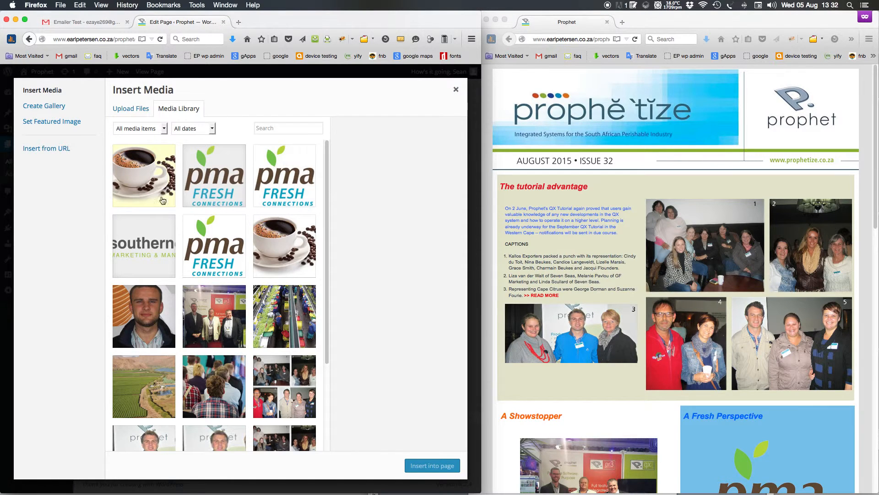
click(158, 190)
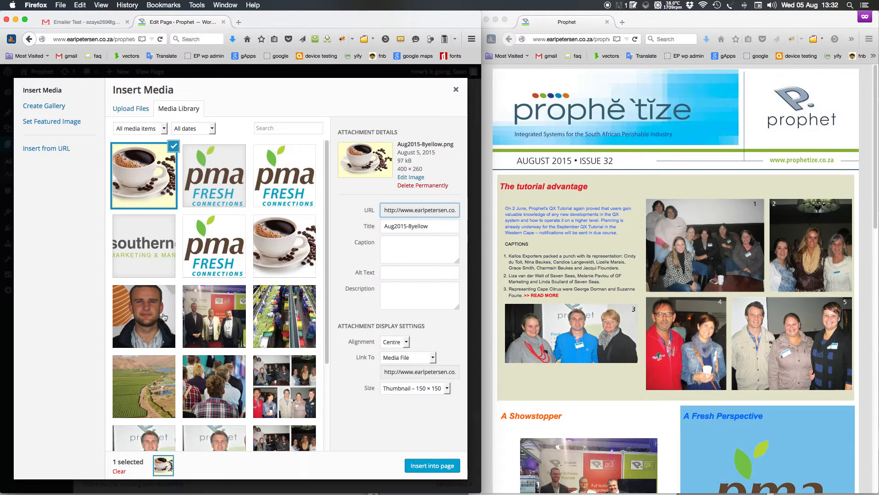
click(297, 321)
click(432, 466)
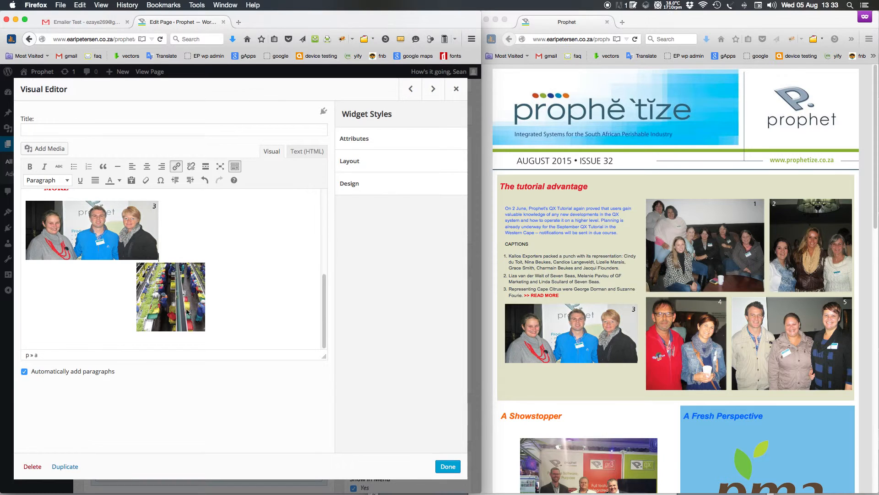
Resize the conveyor photo to Medium 300 × 201 in its image details
click(191, 313)
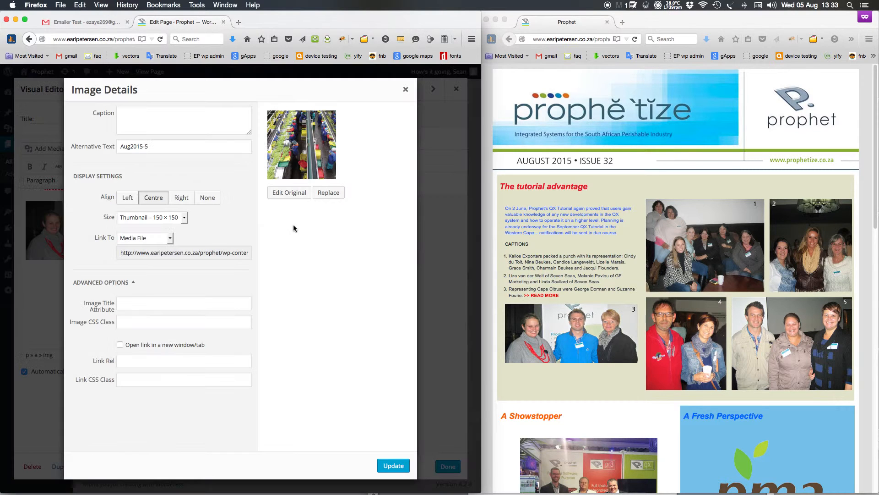
click(175, 220)
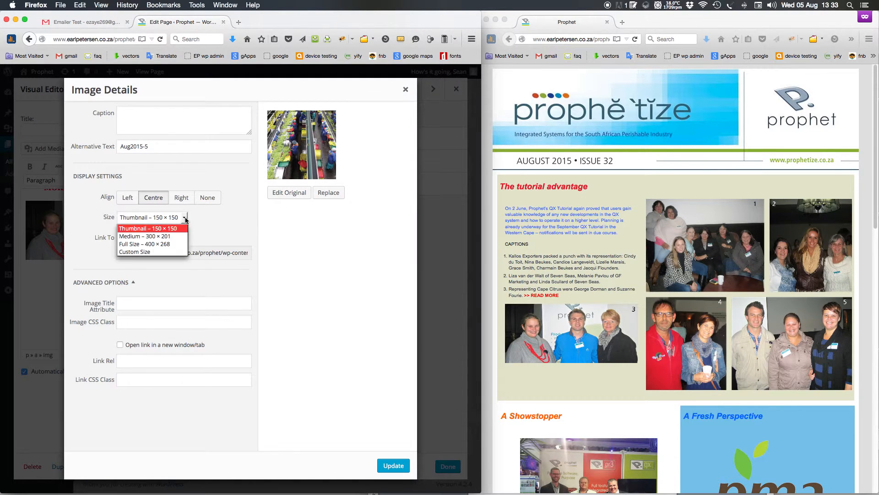
click(176, 247)
click(179, 217)
click(176, 237)
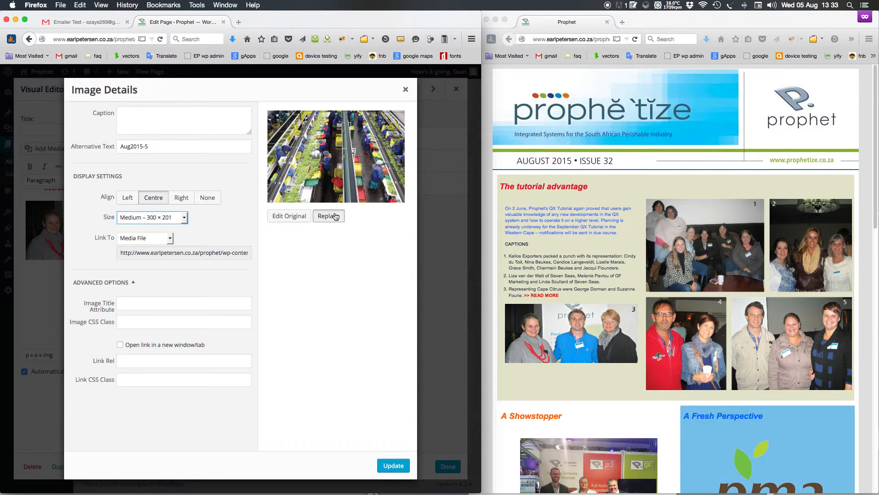
click(326, 215)
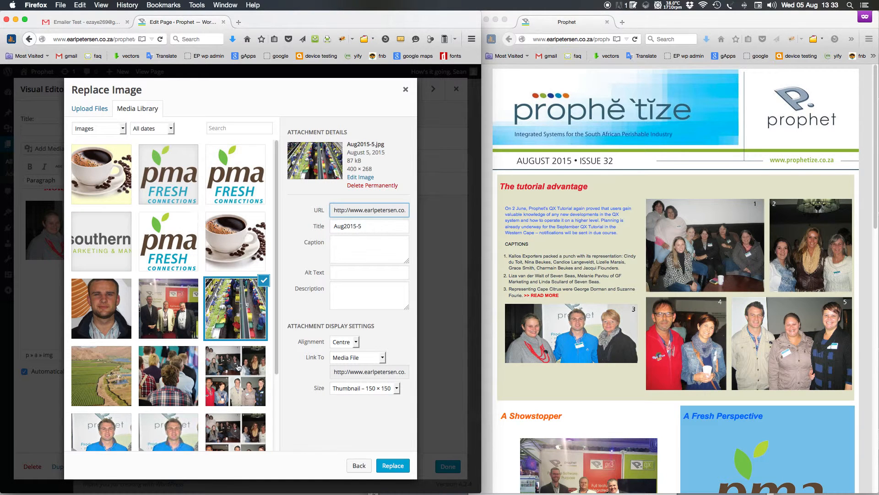
click(359, 465)
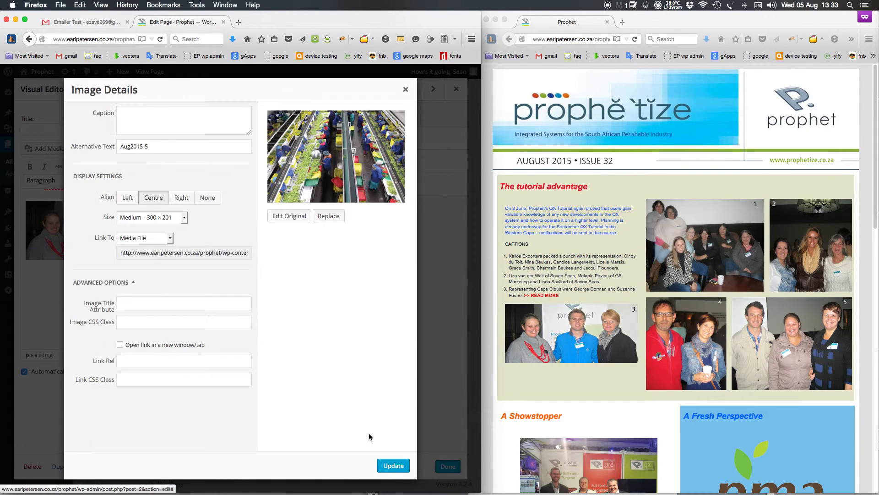
click(394, 465)
Add a blank line above the conveyor photo, left-align it, and update the page
click(166, 242)
key(Return)
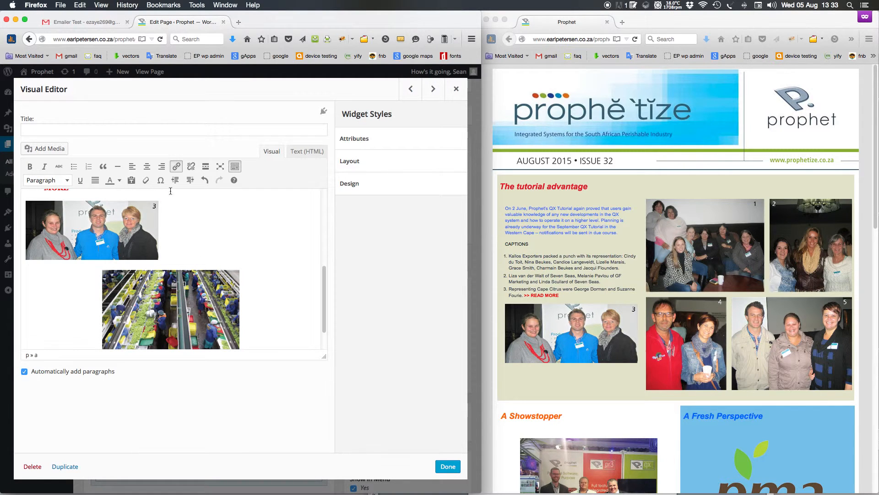
click(132, 166)
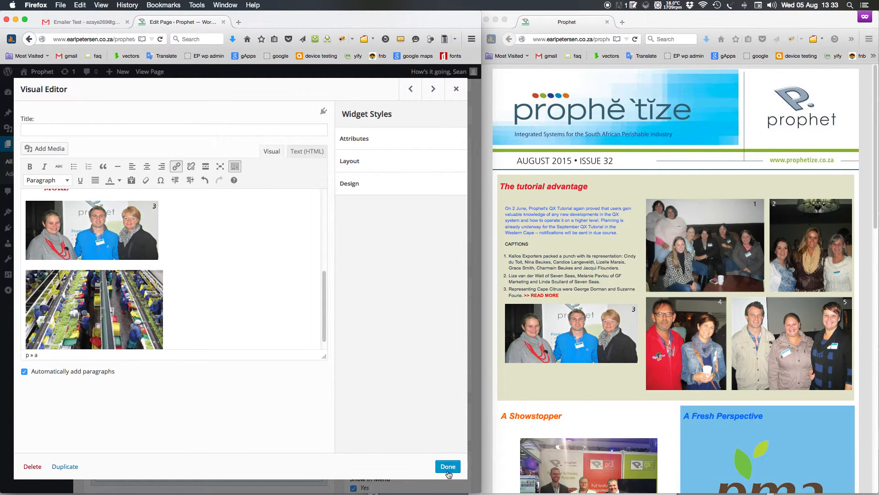
click(448, 466)
click(442, 256)
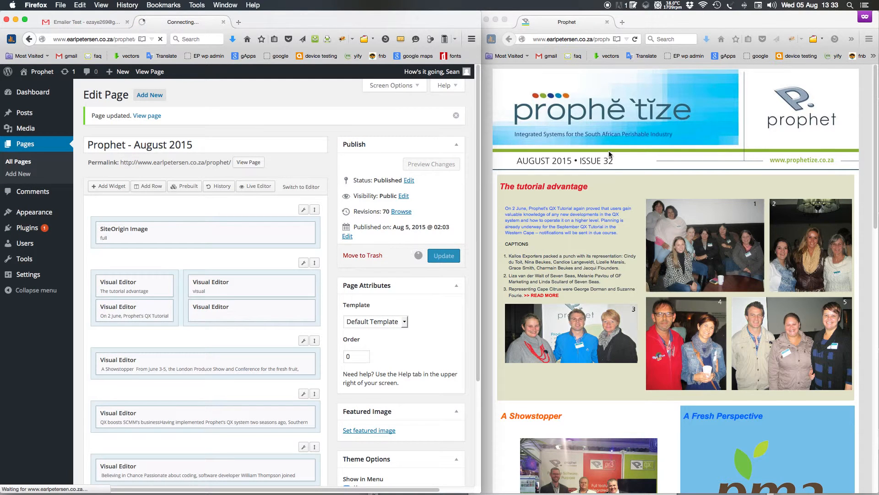
Reload the live newsletter and scroll down to find the conveyor photo beneath photo 3
click(620, 197)
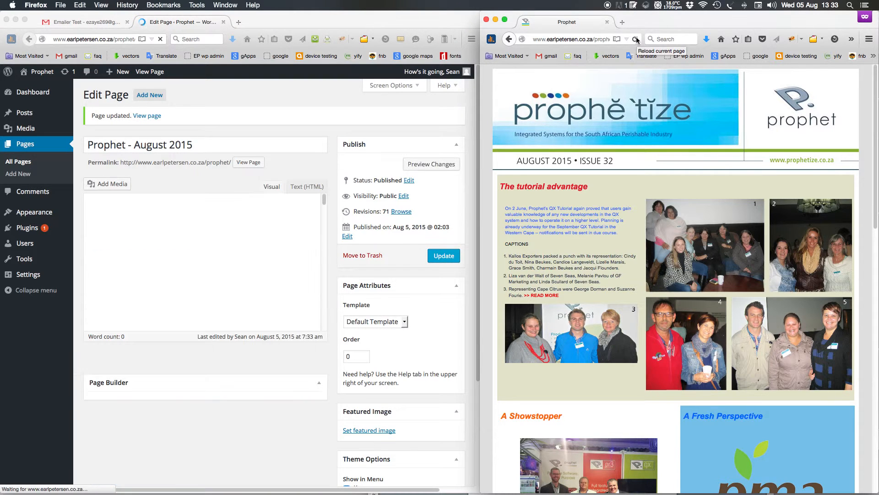
click(636, 39)
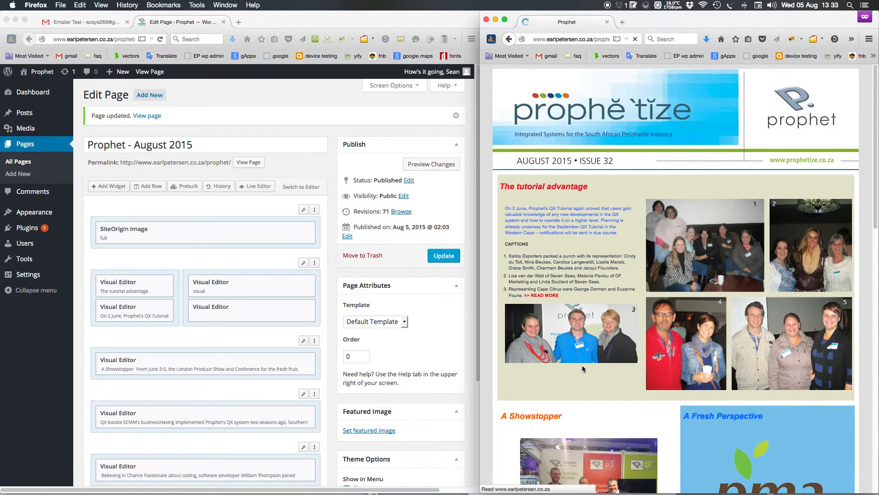
scroll(609, 348, down, 1)
scroll(608, 348, down, 5)
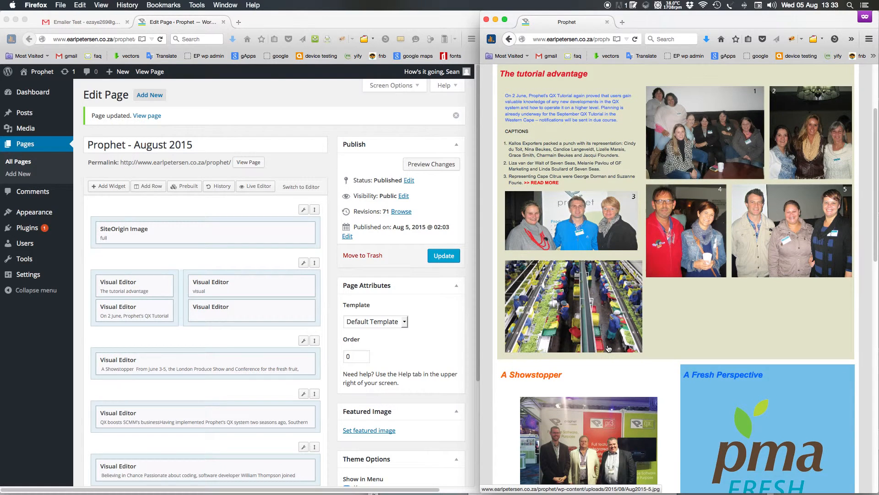
click(142, 266)
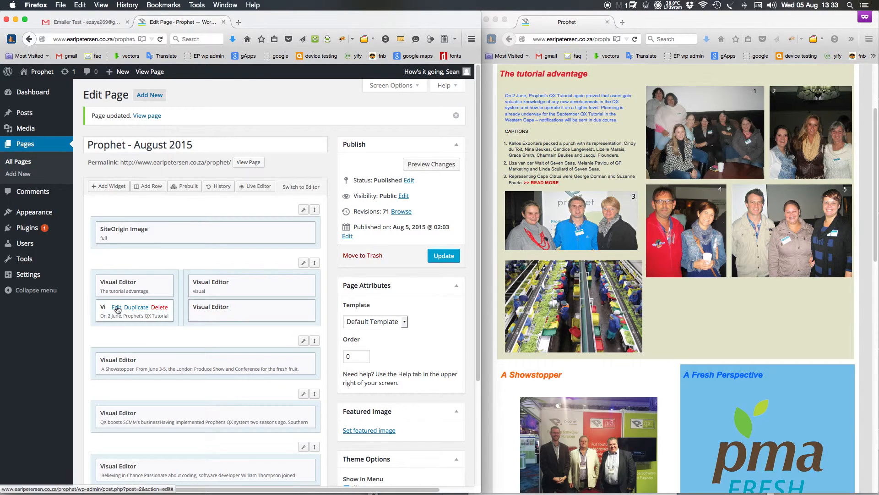
Delete the conveyor photo and its empty line from the tutorial text widget
click(117, 307)
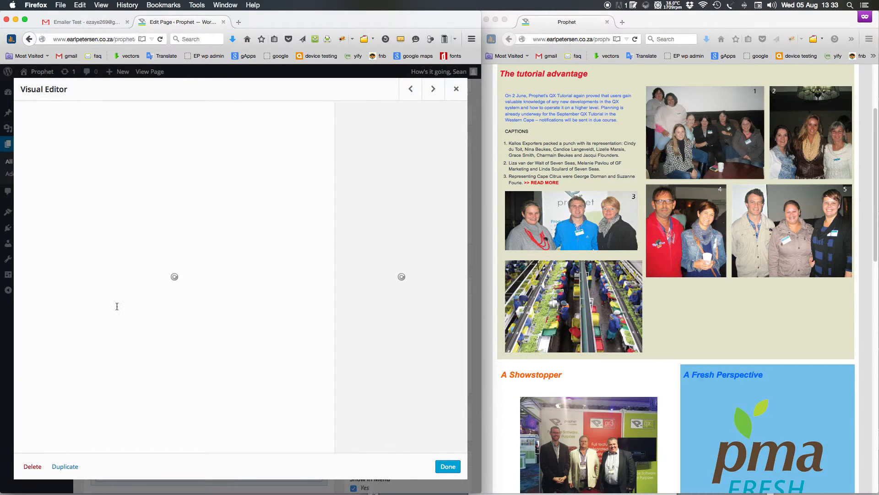
scroll(183, 289, down, 5)
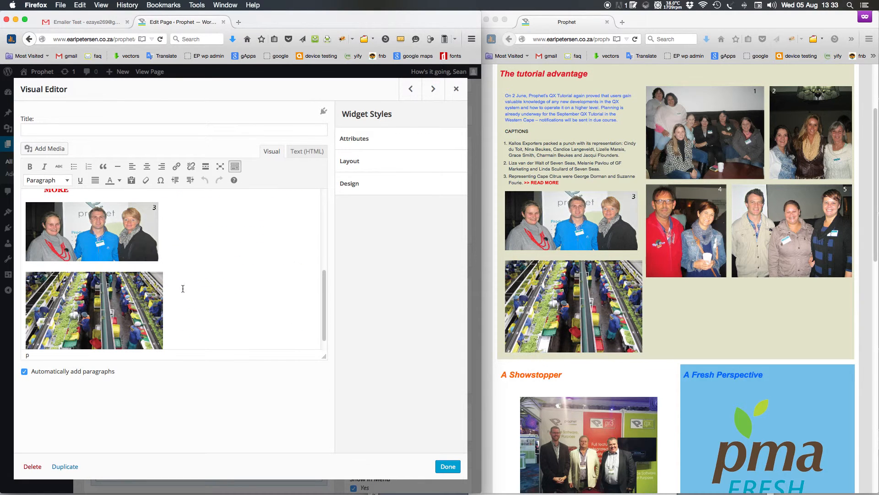
click(133, 301)
key(BackSpace)
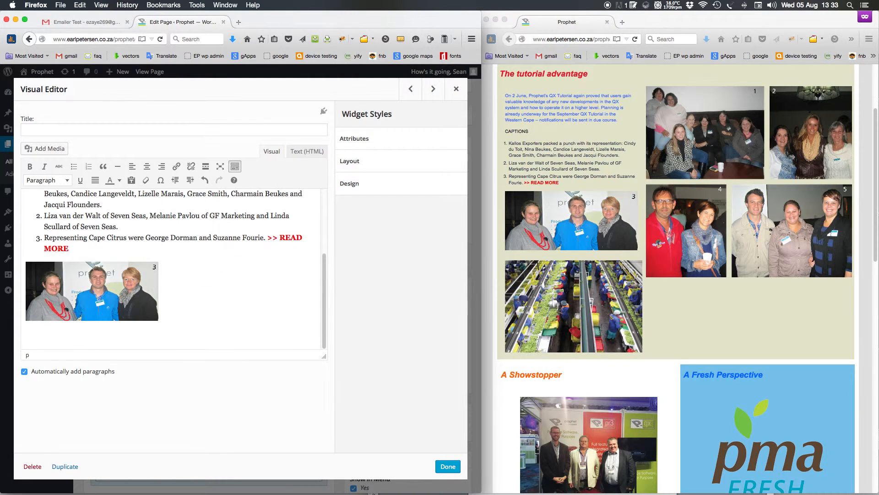
key(BackSpace)
Turn the intro paragraph black and update the page
scroll(188, 279, up, 3)
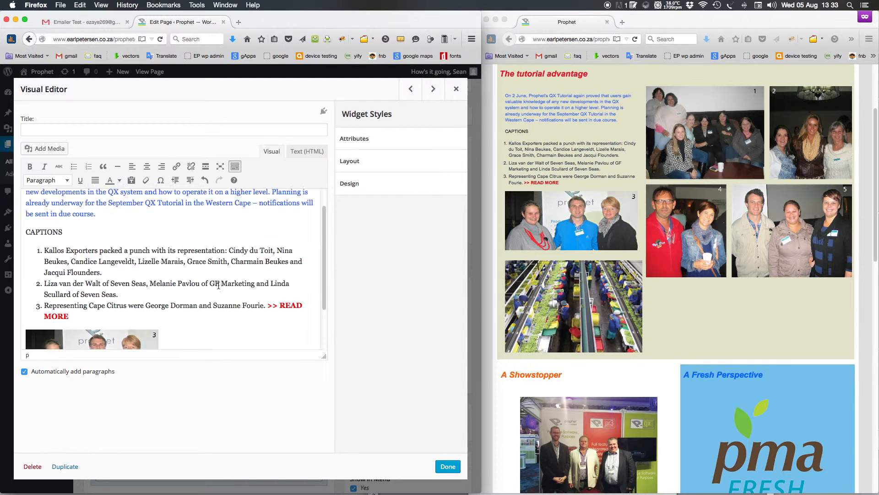
drag(97, 236, 3, 197)
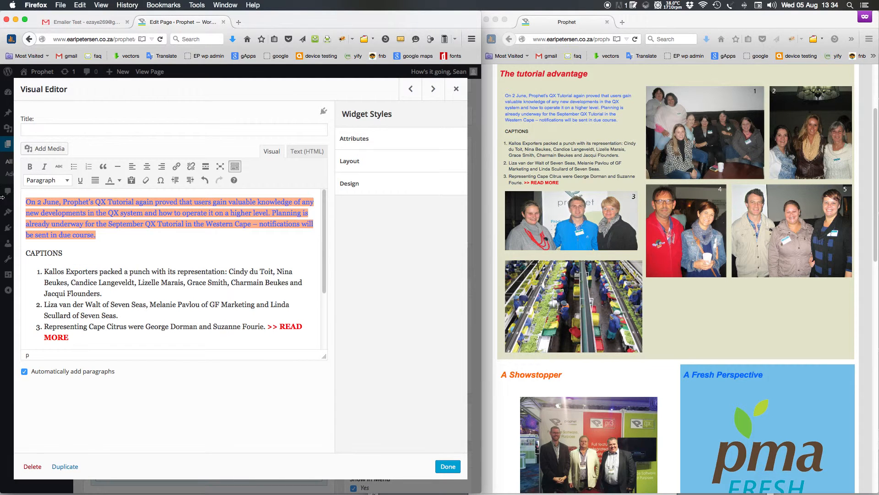
click(119, 180)
click(113, 195)
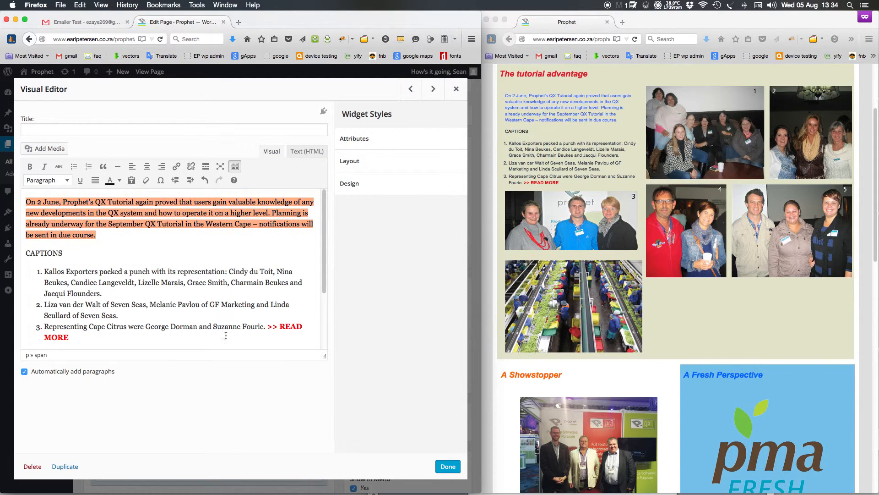
click(175, 233)
click(448, 467)
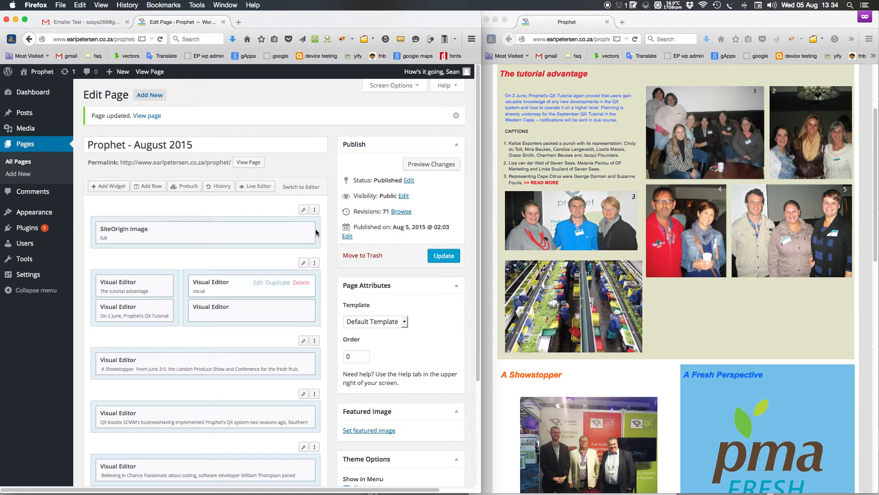
click(443, 256)
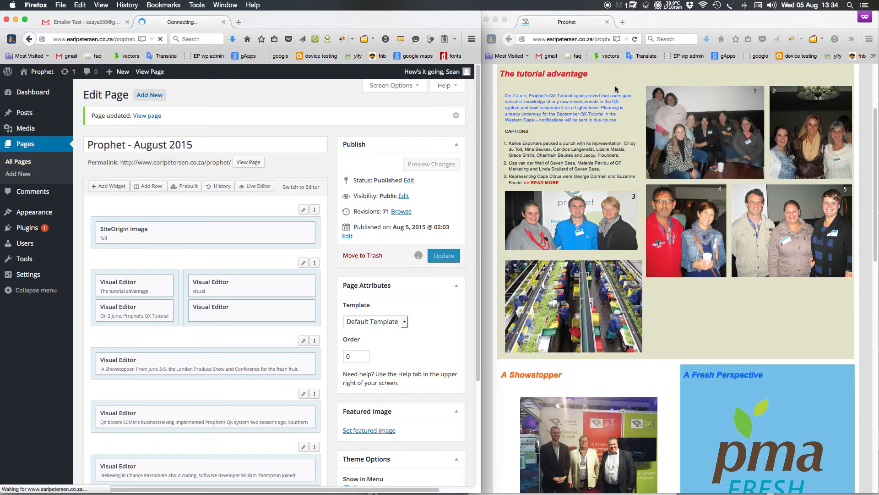
Reload the live newsletter and scroll to check the black text
click(635, 39)
click(635, 40)
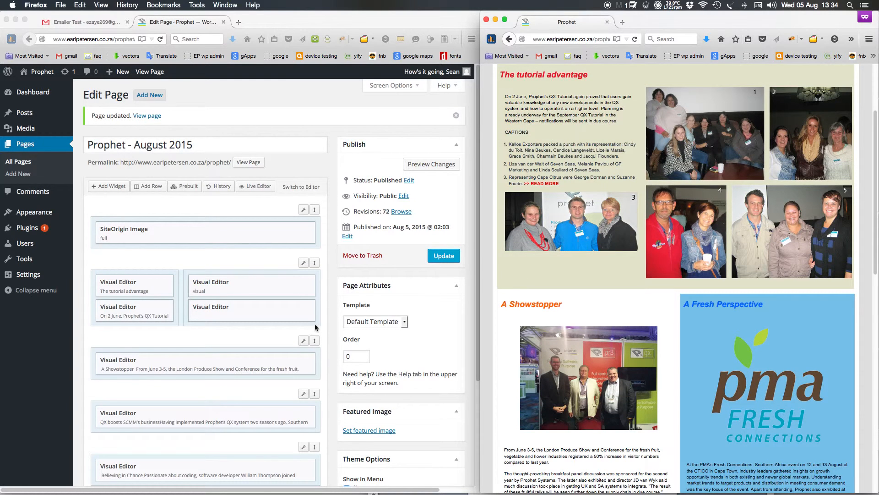
scroll(299, 284, down, 4)
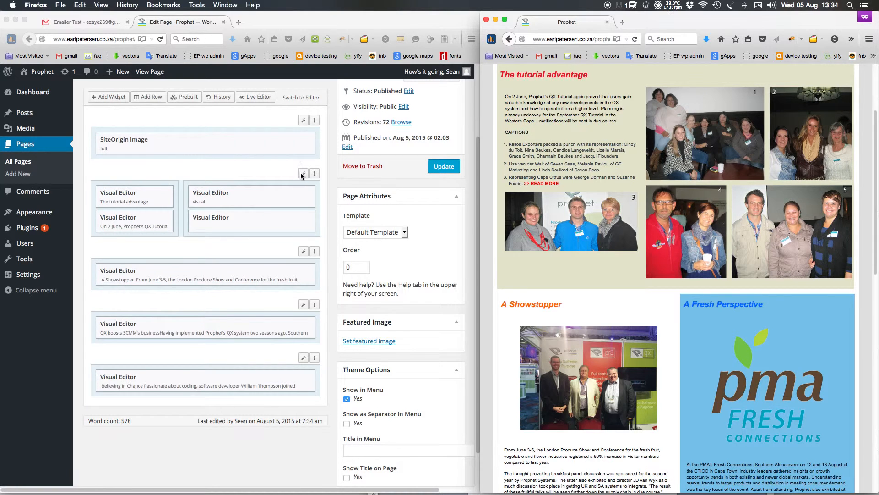
click(301, 176)
mouse_move(289, 187)
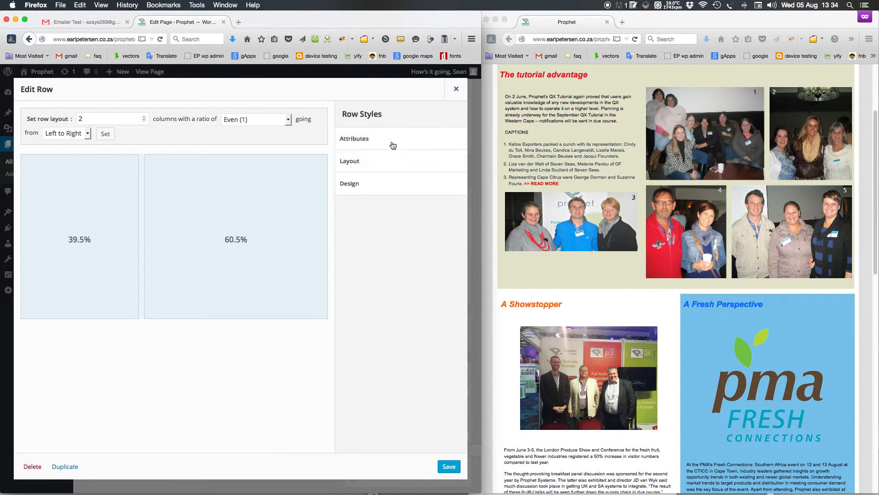
click(386, 138)
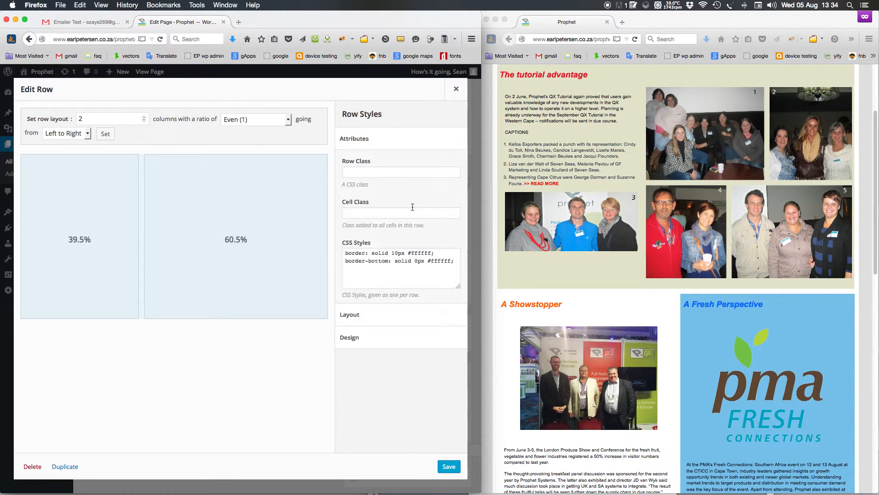
drag(450, 268, 237, 243)
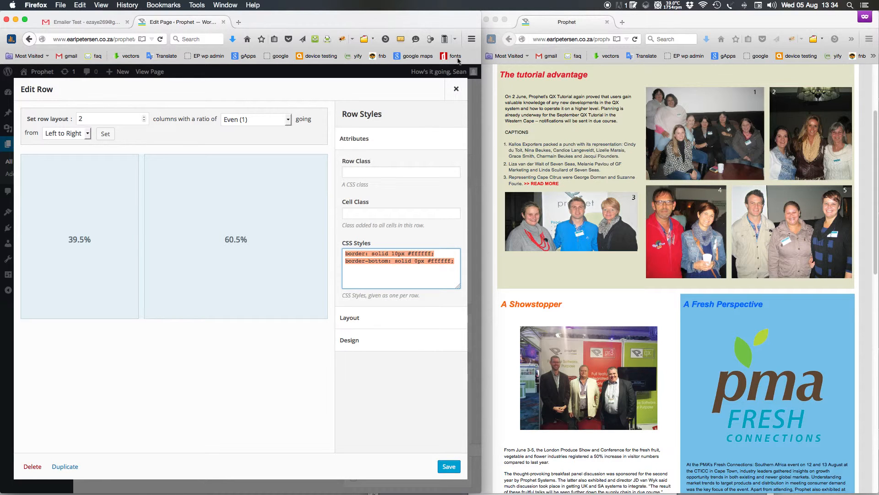
click(456, 88)
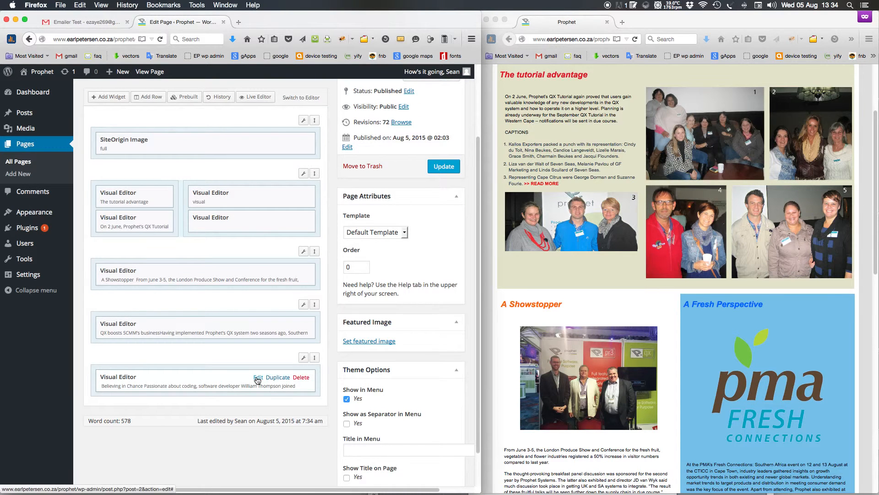
click(257, 379)
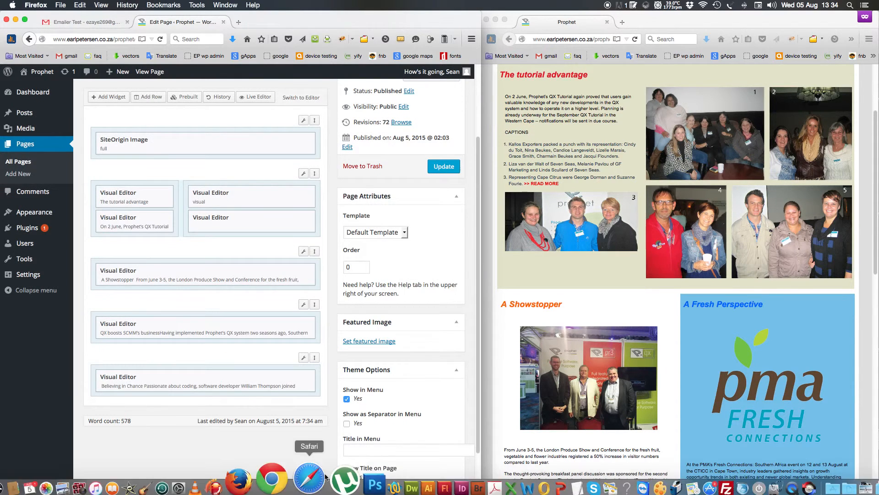
Bring up the table code in Dreamweaver and review the table block
mouse_move(357, 486)
click(393, 479)
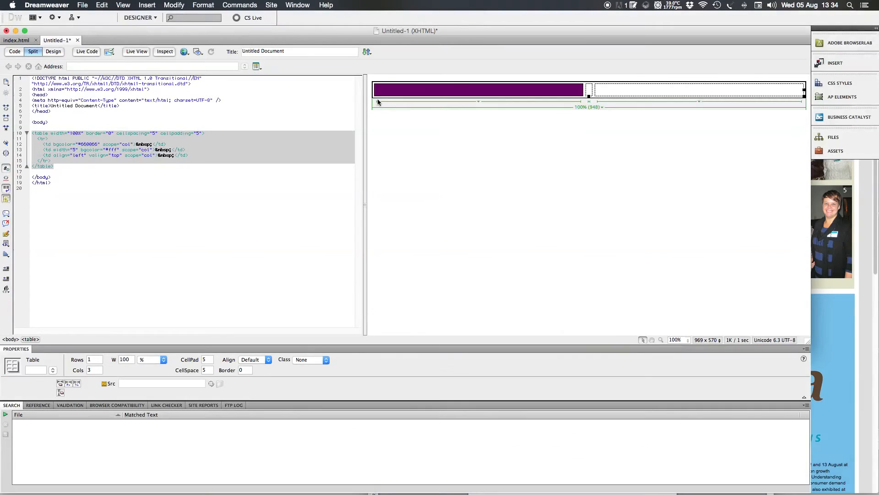
click(210, 236)
drag(125, 172, 32, 132)
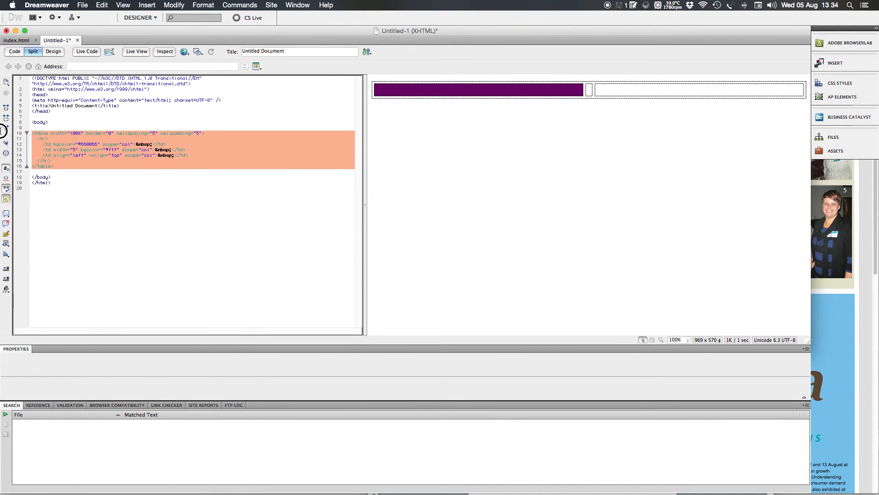
click(291, 180)
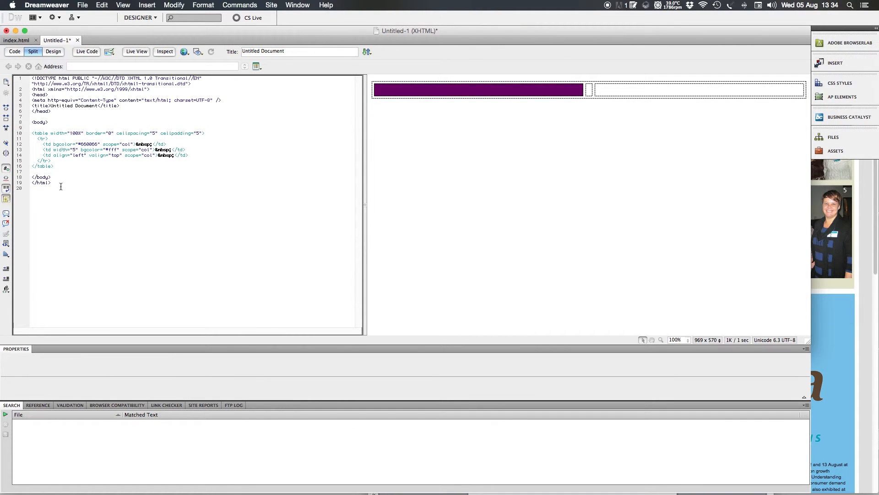
Replace the purple cell's &nbsp; with <p style="text-align:center">, select the table, and return to Firefox
double_click(142, 144)
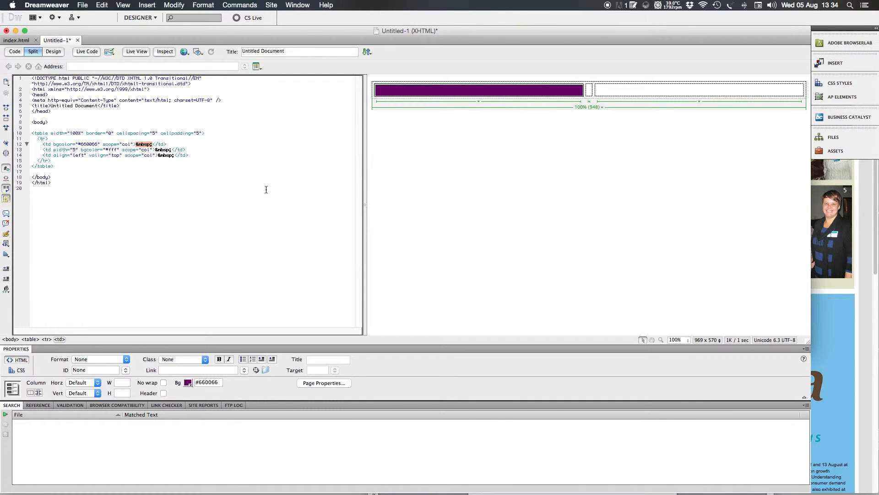
text(<>)
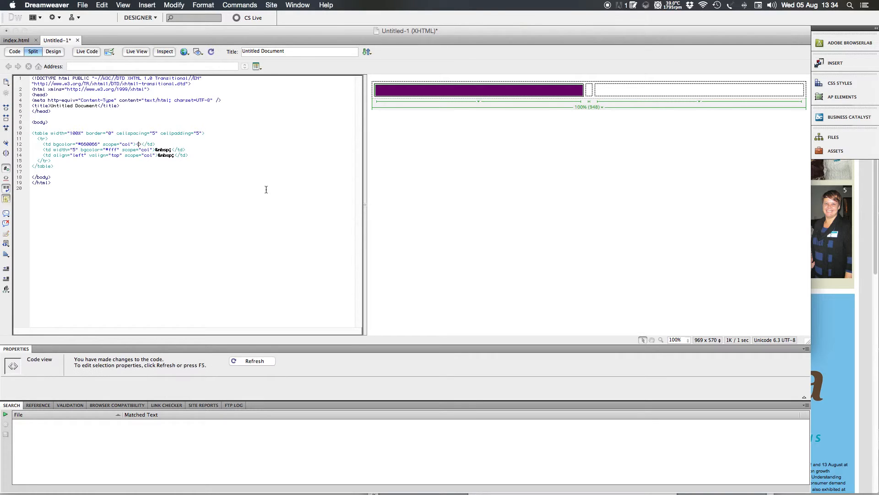
text(p sty)
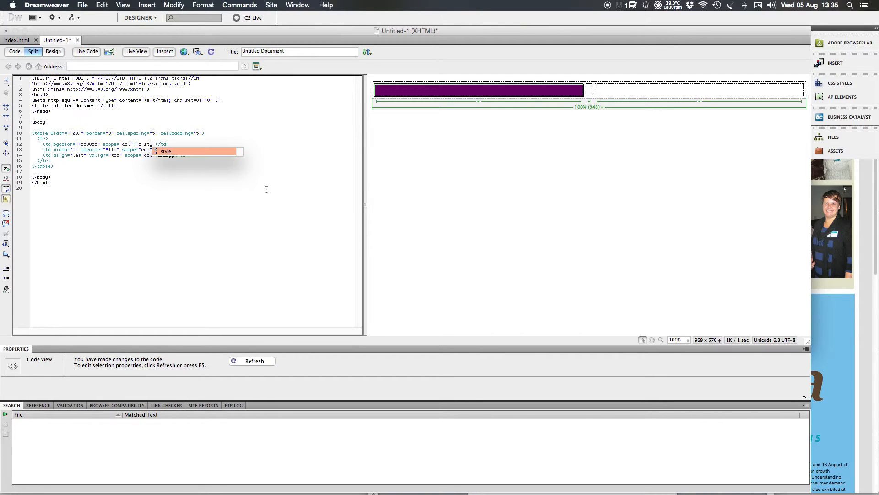
key(Return)
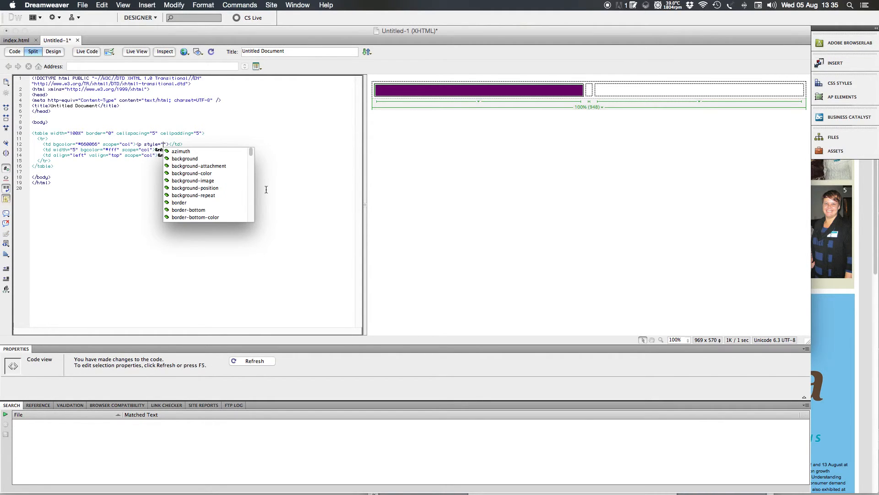
text(te)
key(Return)
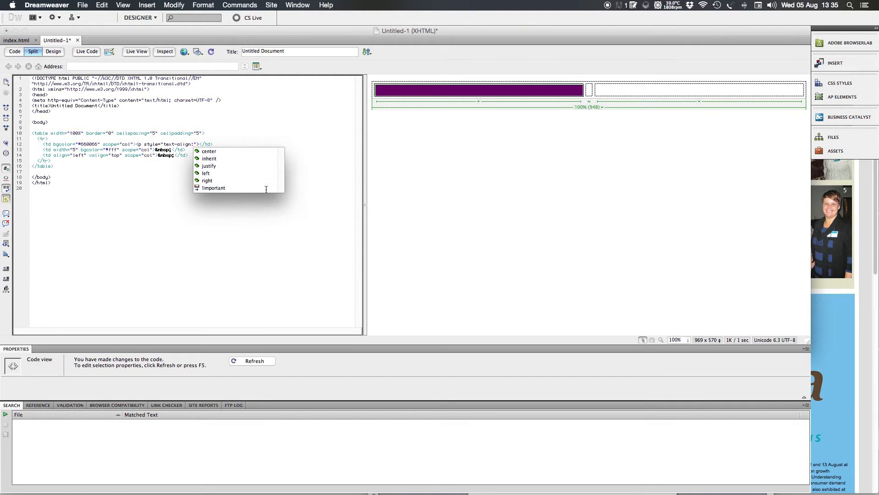
key(Down)
key(Return)
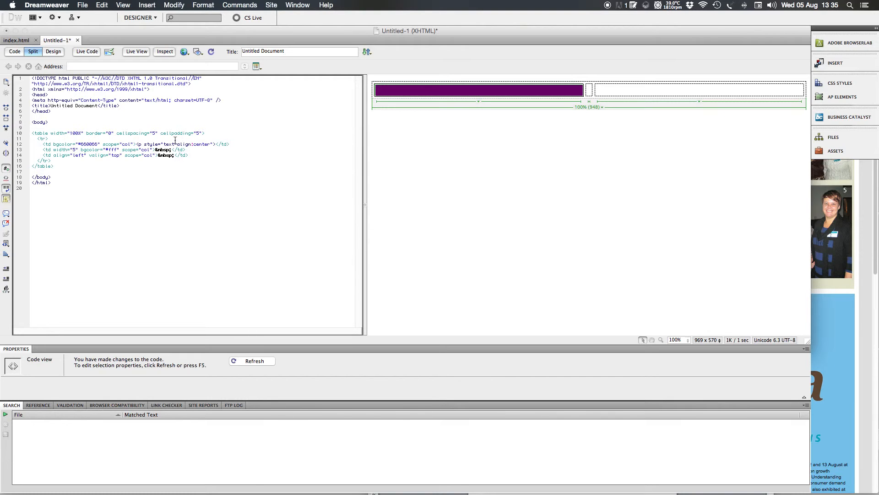
drag(78, 173, 4, 128)
key(super+c)
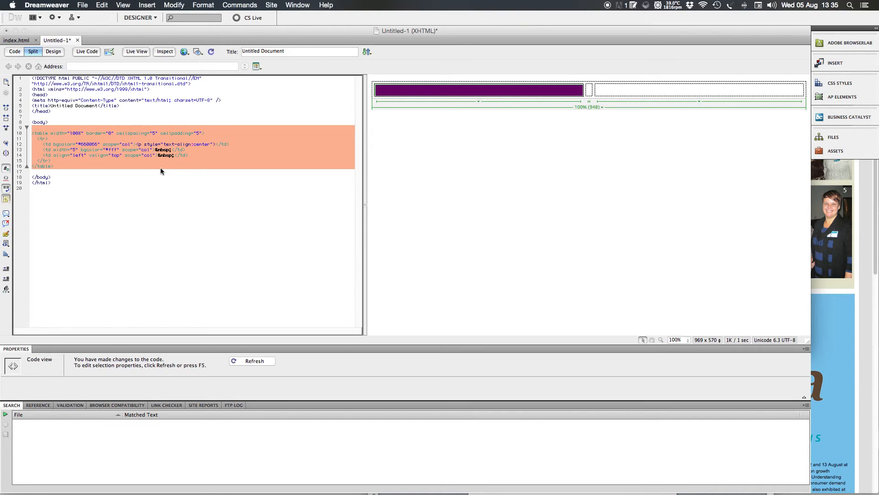
key(super+Tab)
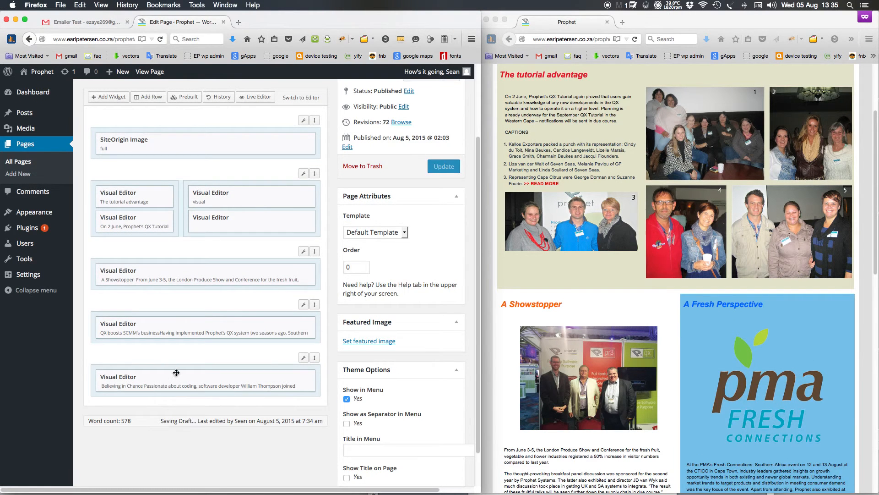
click(259, 380)
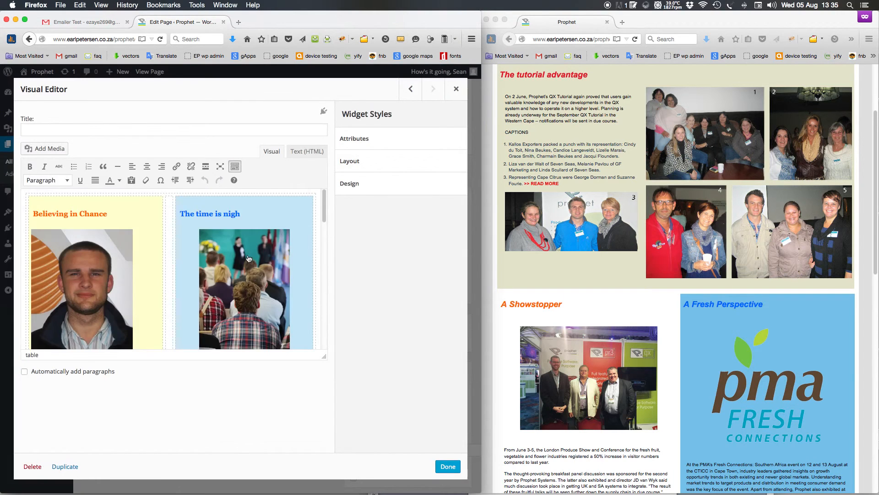
scroll(252, 270, down, 10)
click(308, 156)
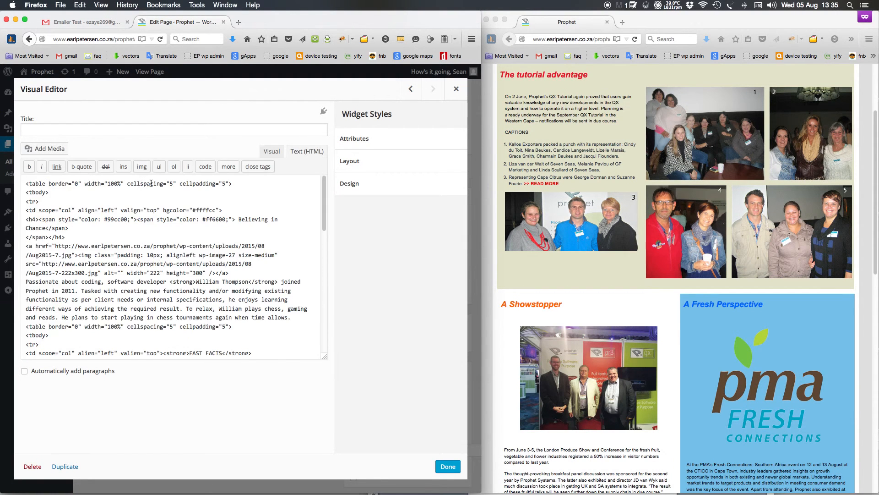
scroll(263, 267, down, 10)
click(66, 356)
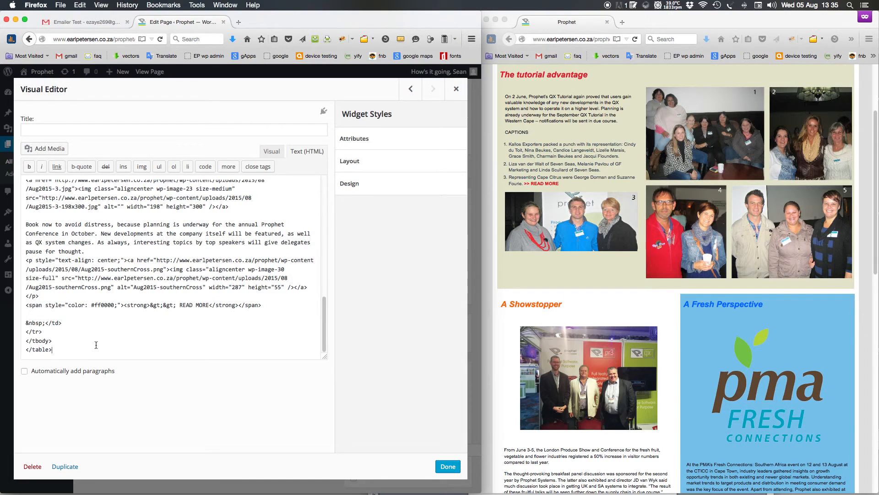
key(Return)
key(super+v)
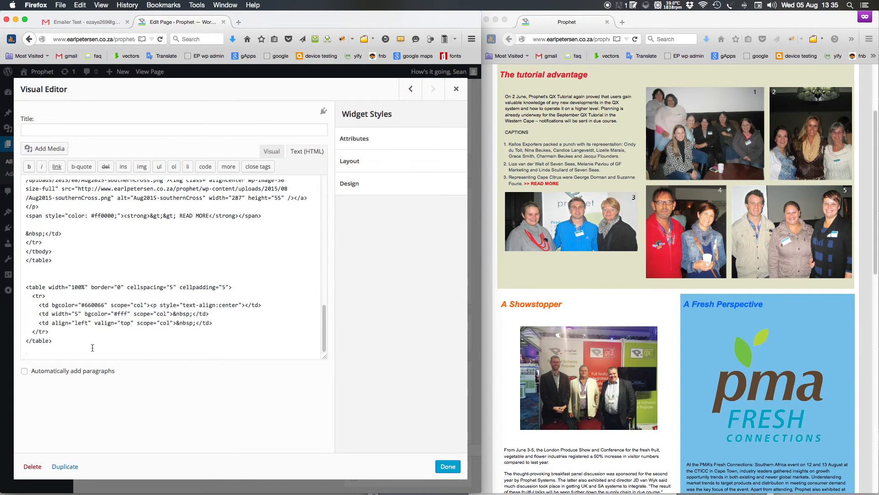
drag(69, 355, 7, 294)
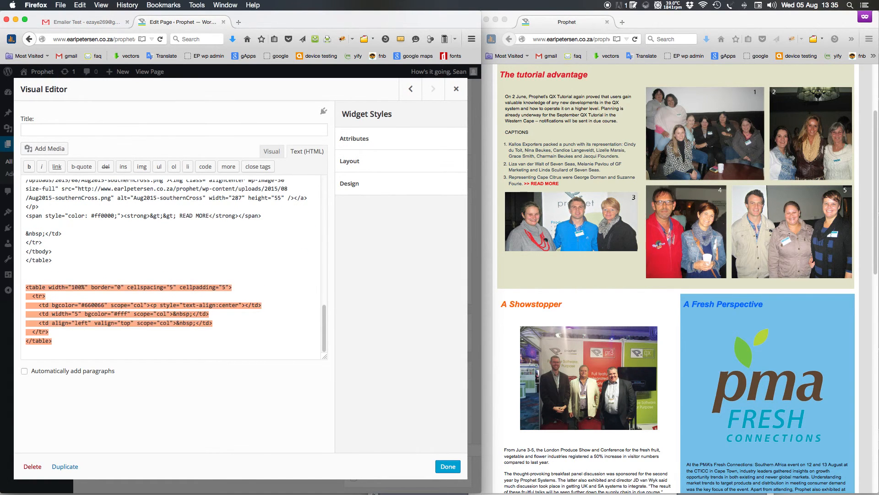
key(BackSpace)
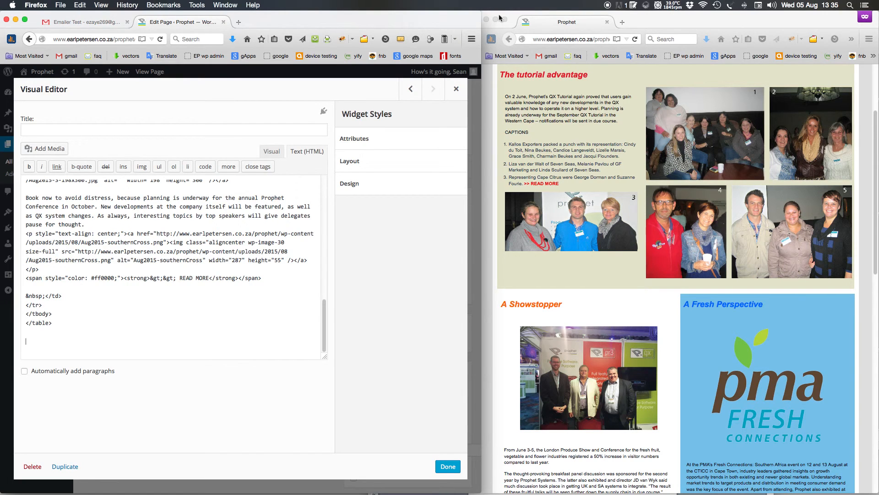
click(456, 89)
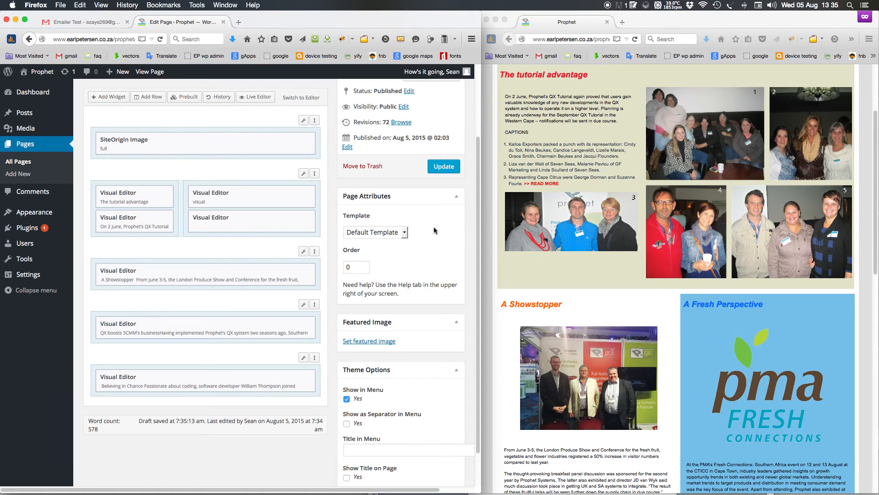
scroll(434, 251, up, 3)
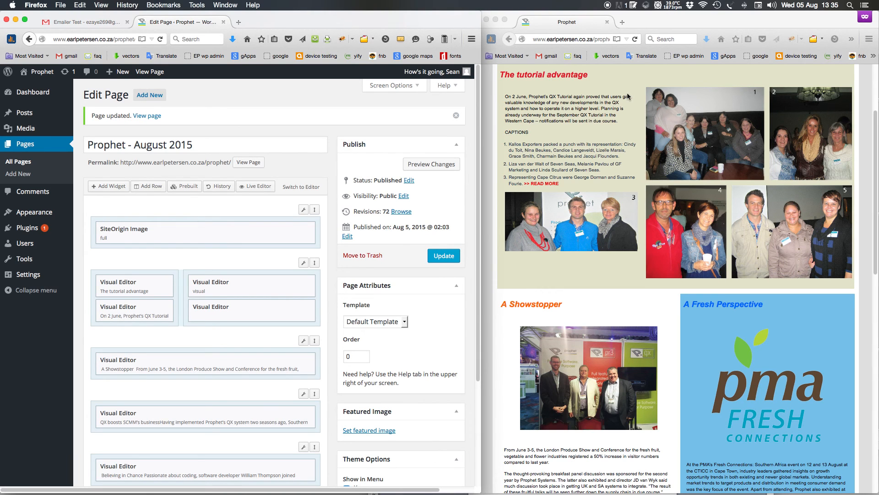
click(273, 138)
click(274, 134)
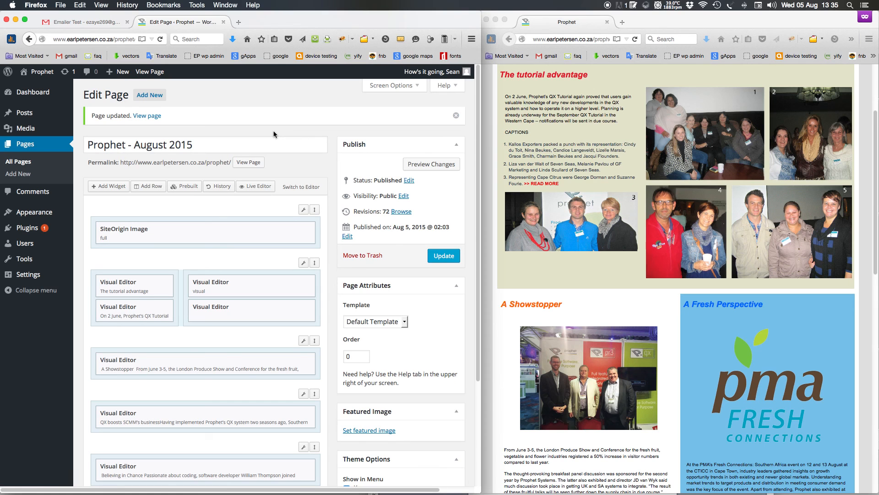